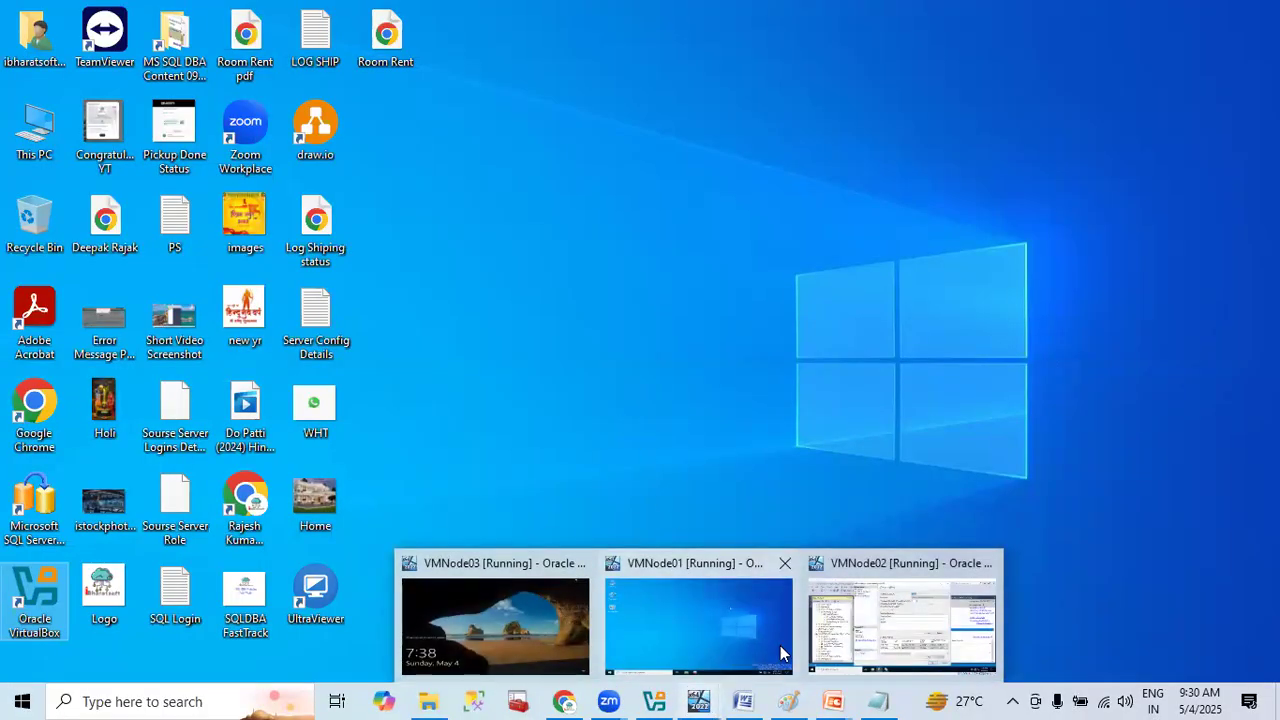
- Switch to the VMNode01 virtual machine and sign in with the admin account's password
click(705, 615)
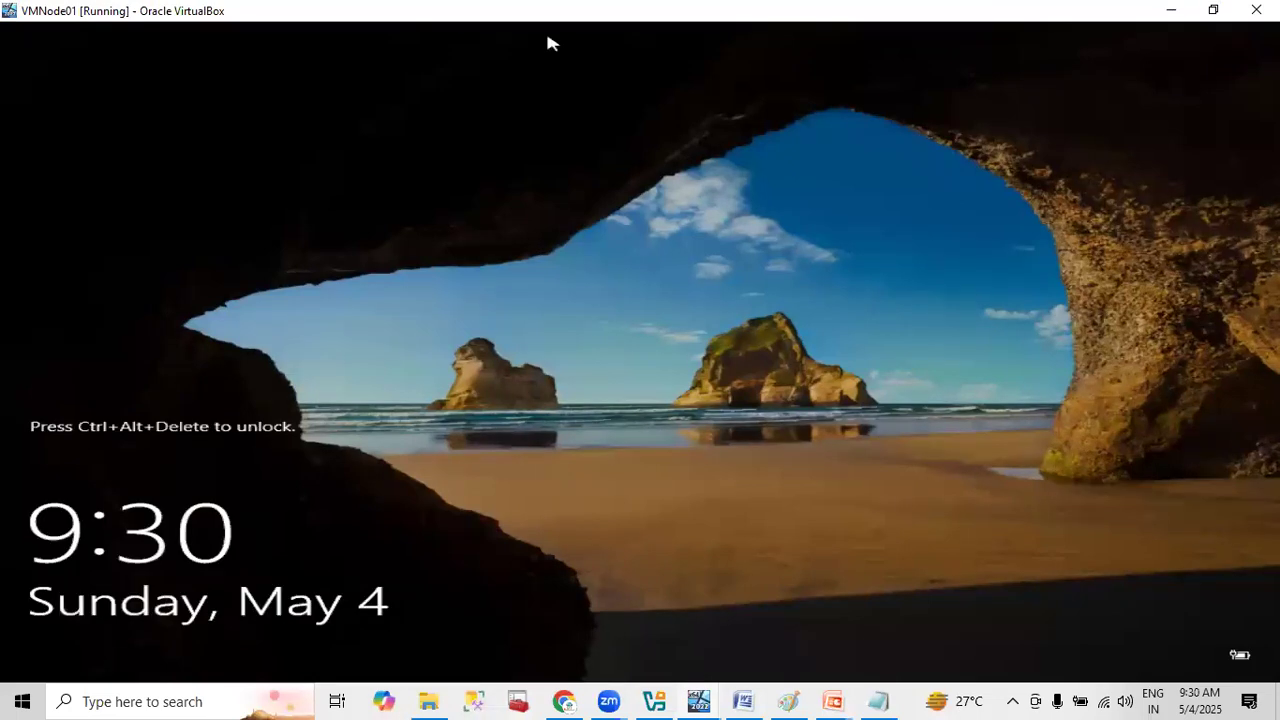
key(ctrl+alt+Delete)
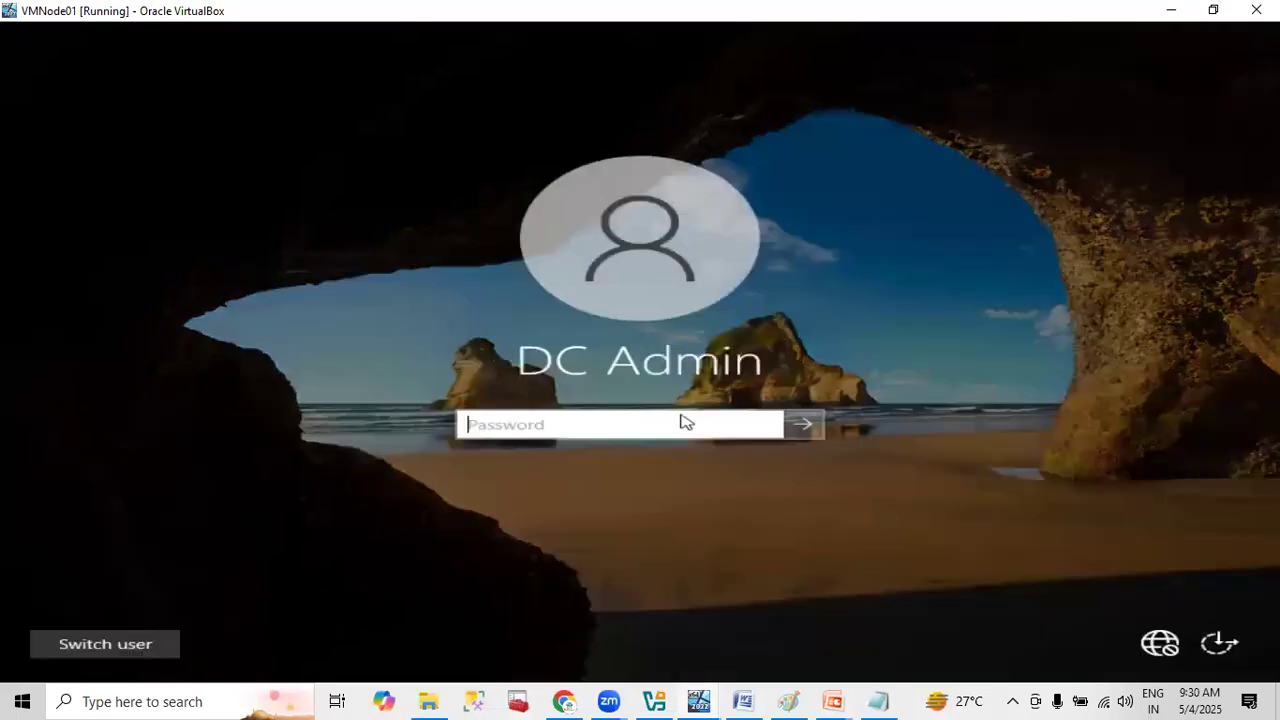
text(***********)
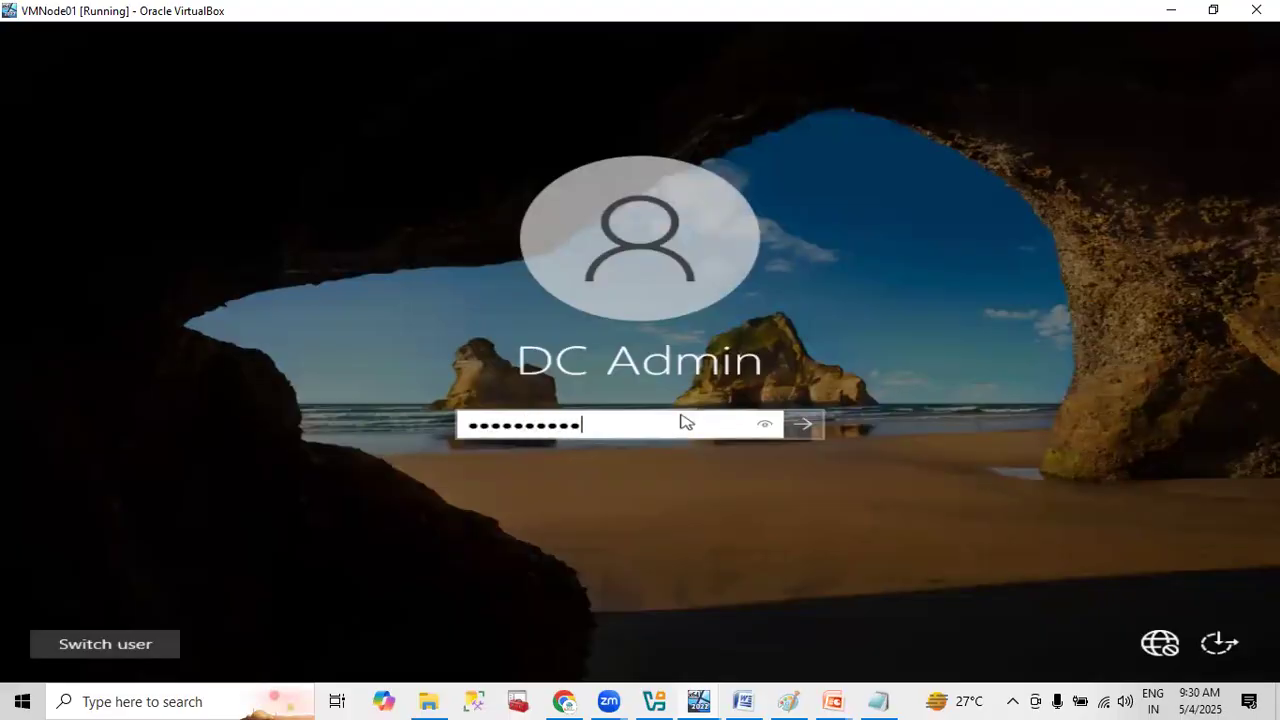
key(Return)
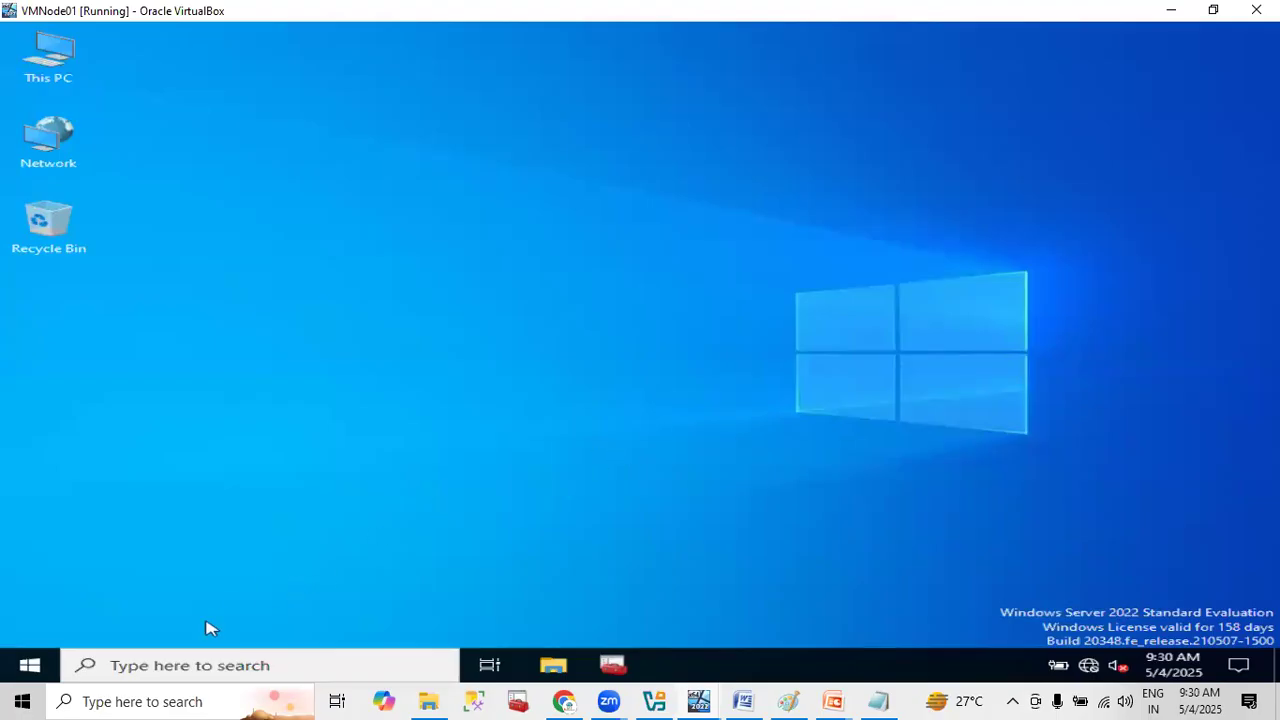
- Find and open Failover Cluster Manager on VMNode01
click(24, 666)
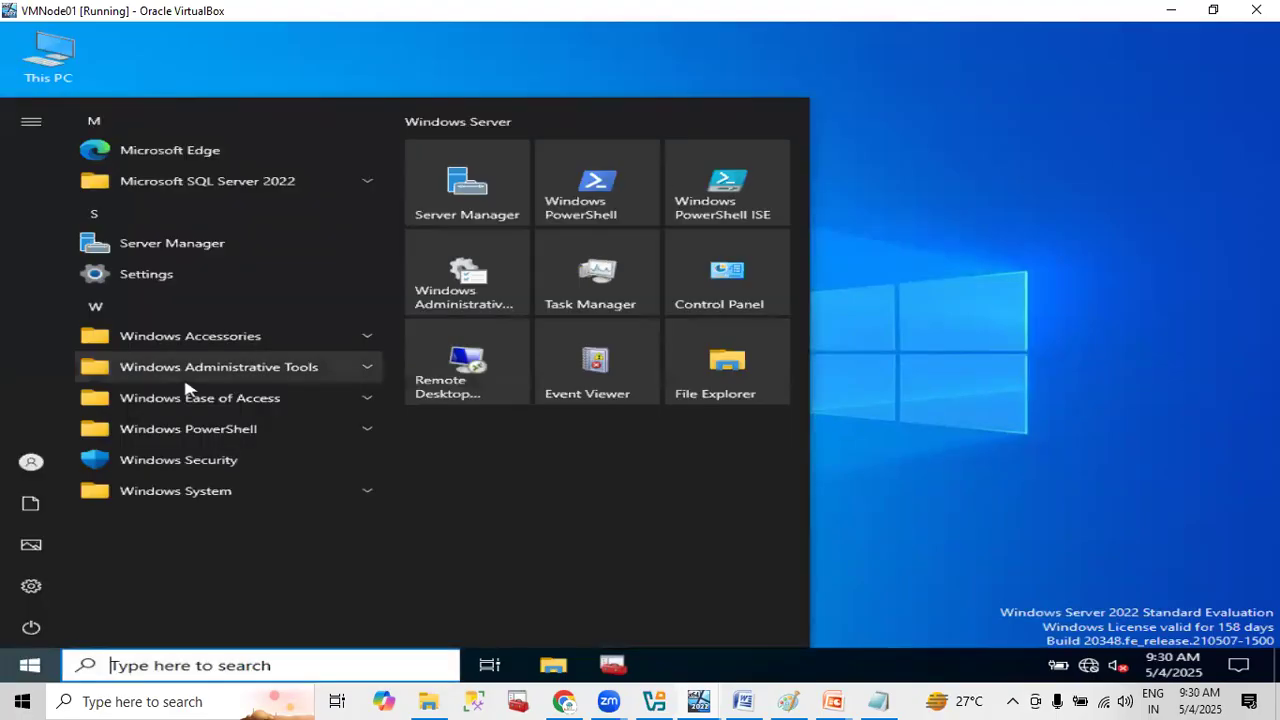
text(fai)
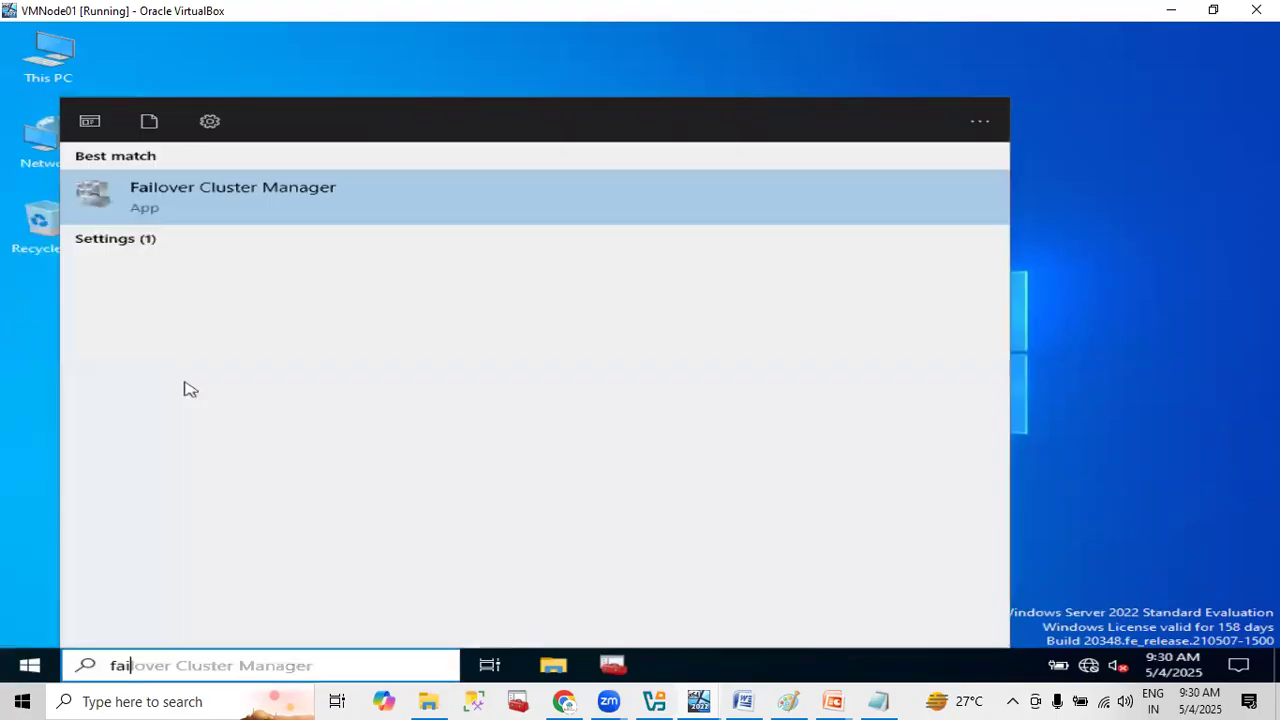
click(266, 194)
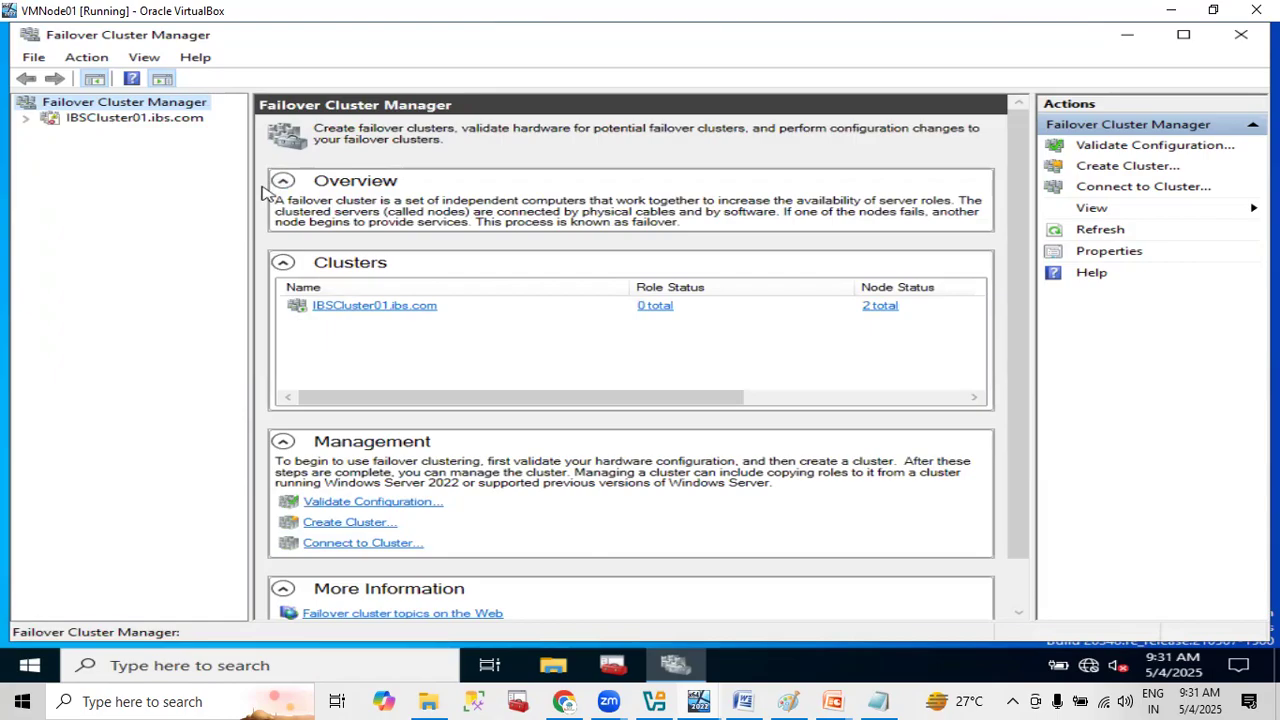
- Show the roles of the cluster IBSCluster01.ibs.com and select the AG005 role
click(78, 117)
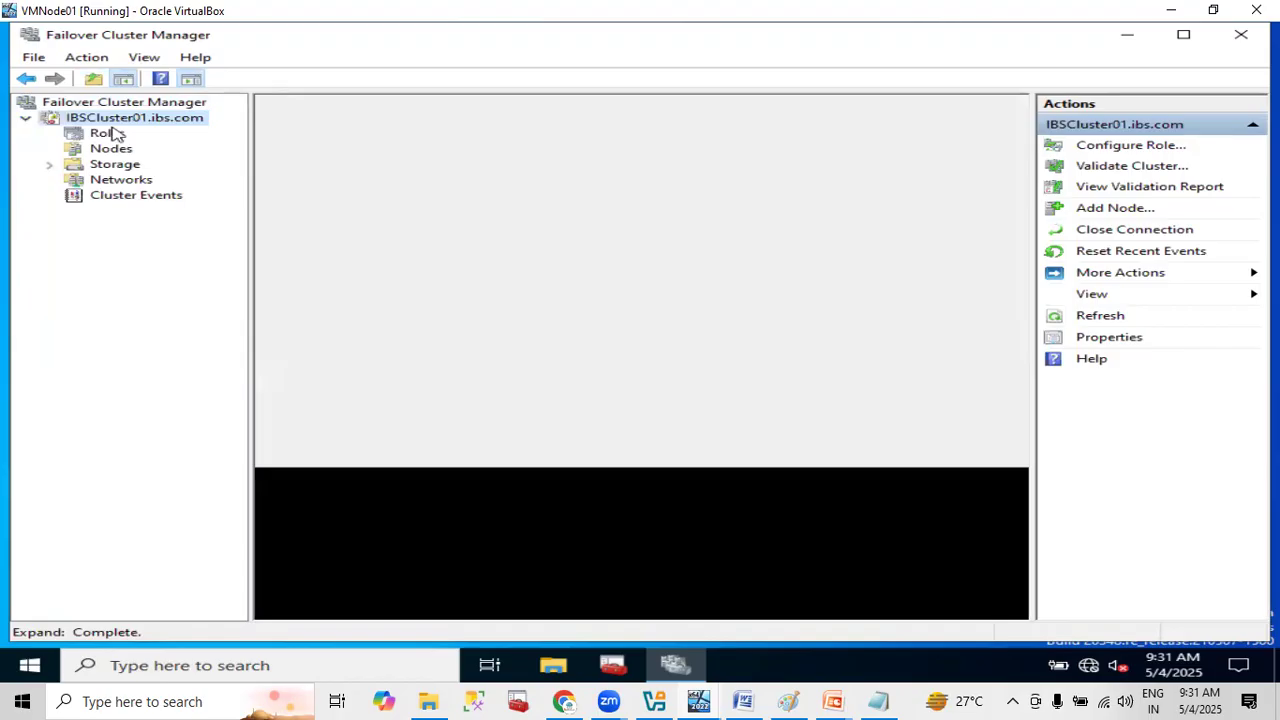
click(108, 133)
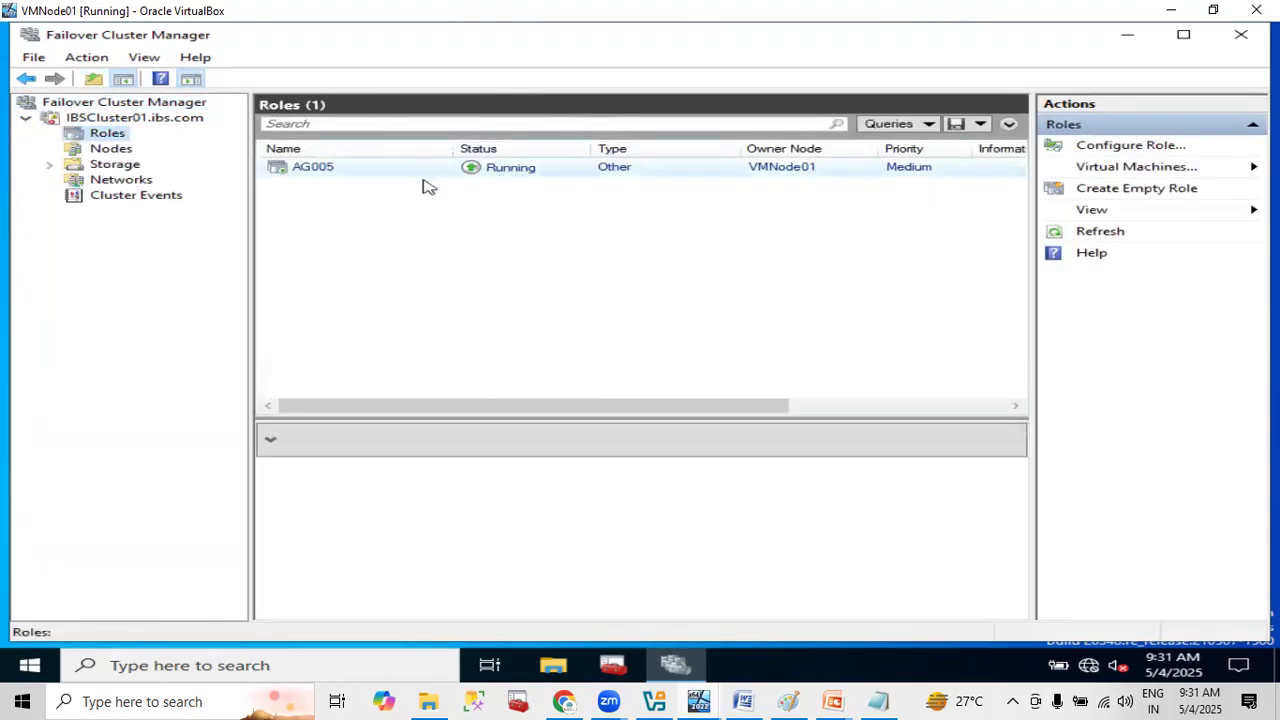
click(390, 170)
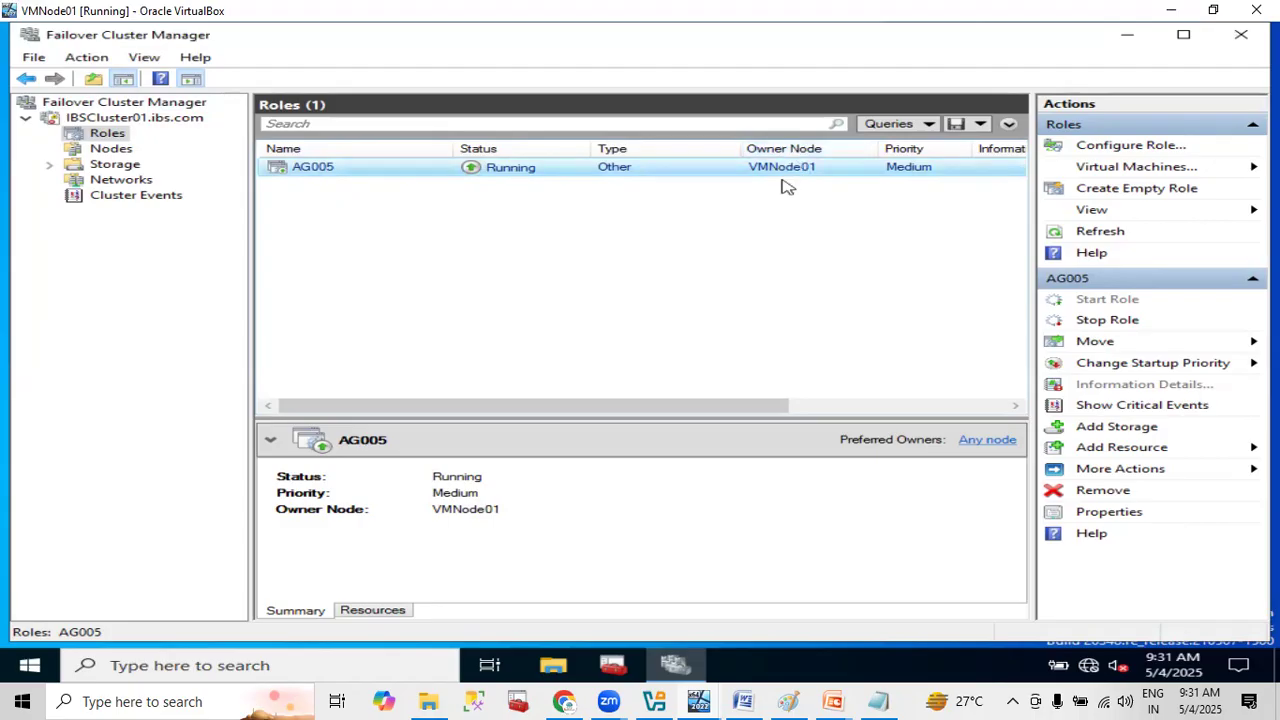
- Open the AG005 role's properties and move VMNode02 above VMNode01 in the preferred owners
right_click(340, 170)
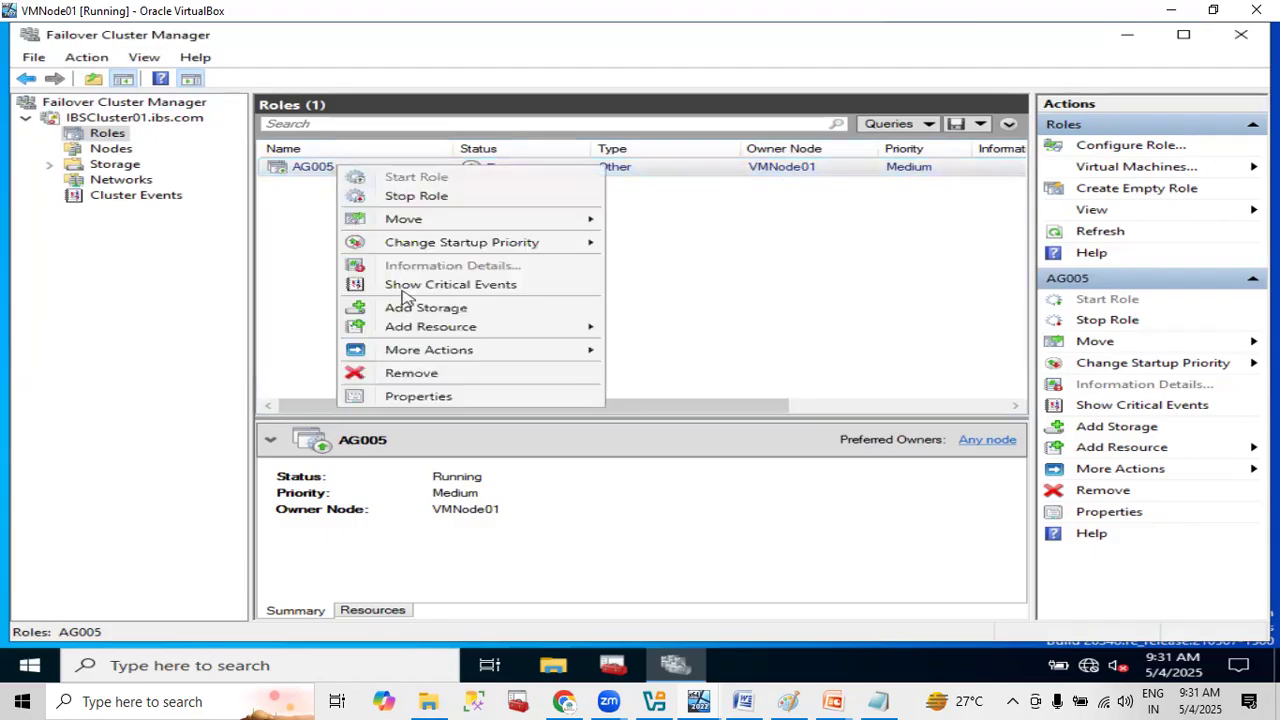
click(420, 397)
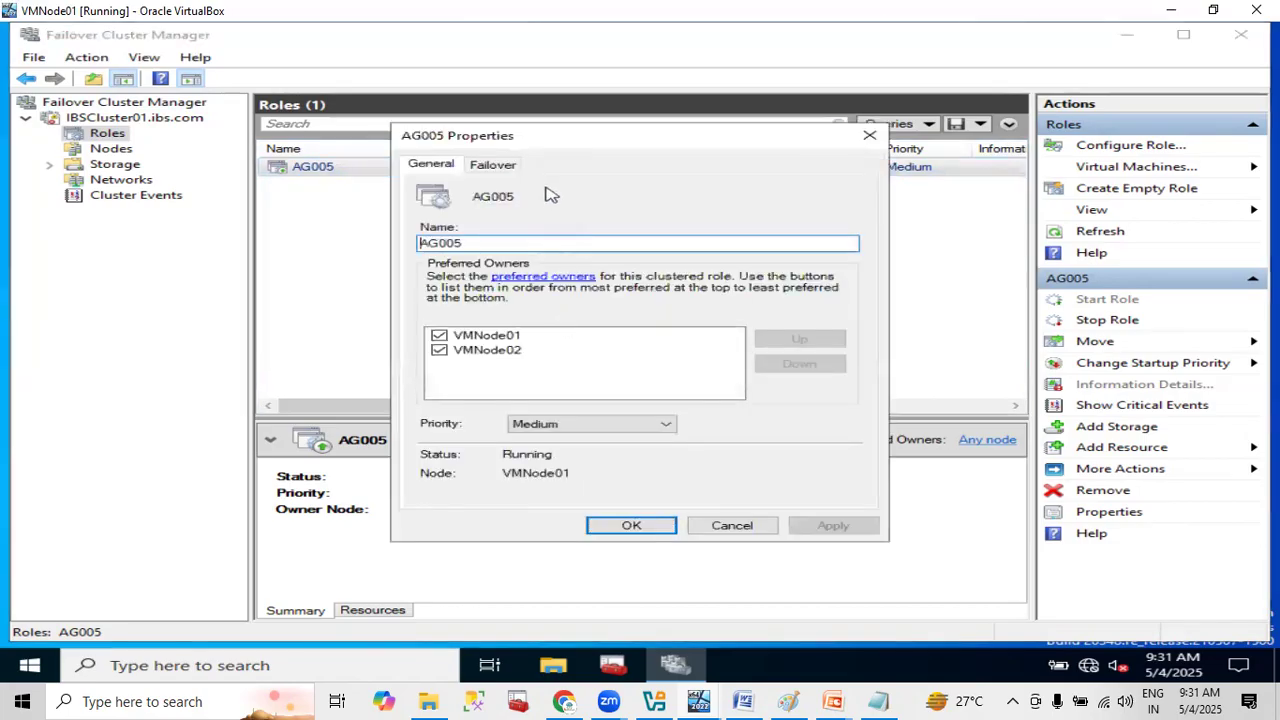
click(491, 352)
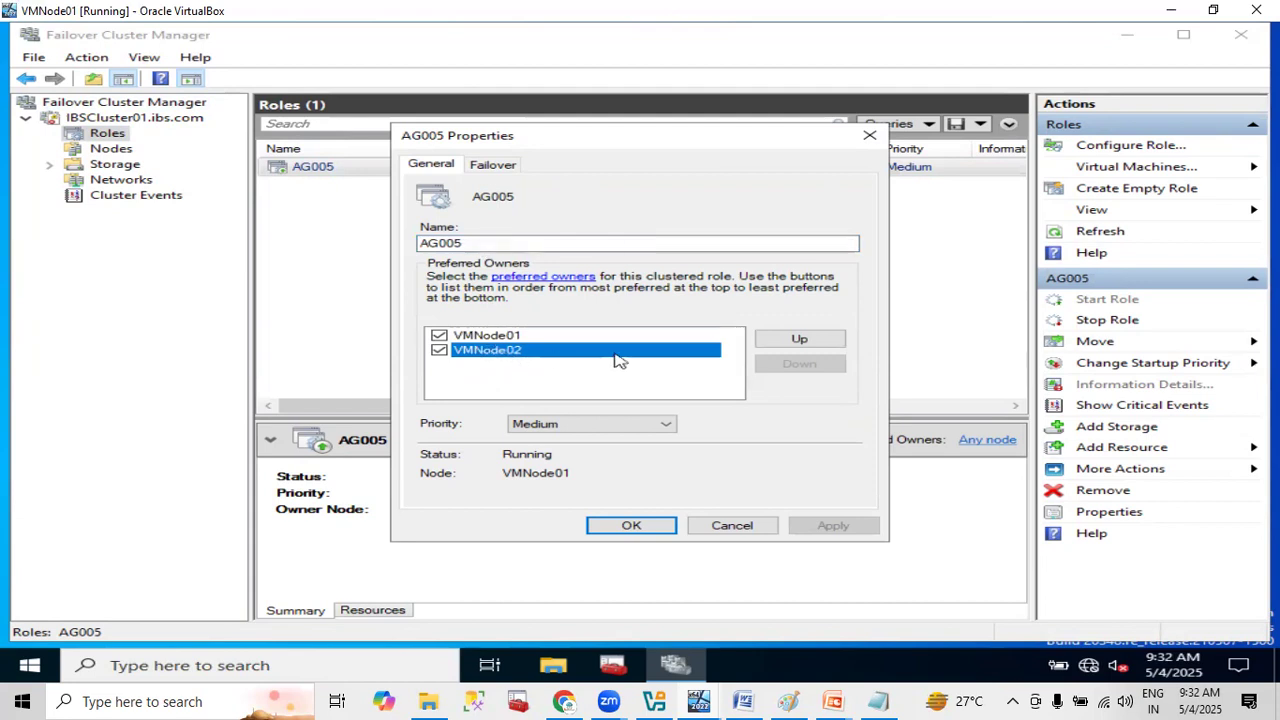
click(800, 342)
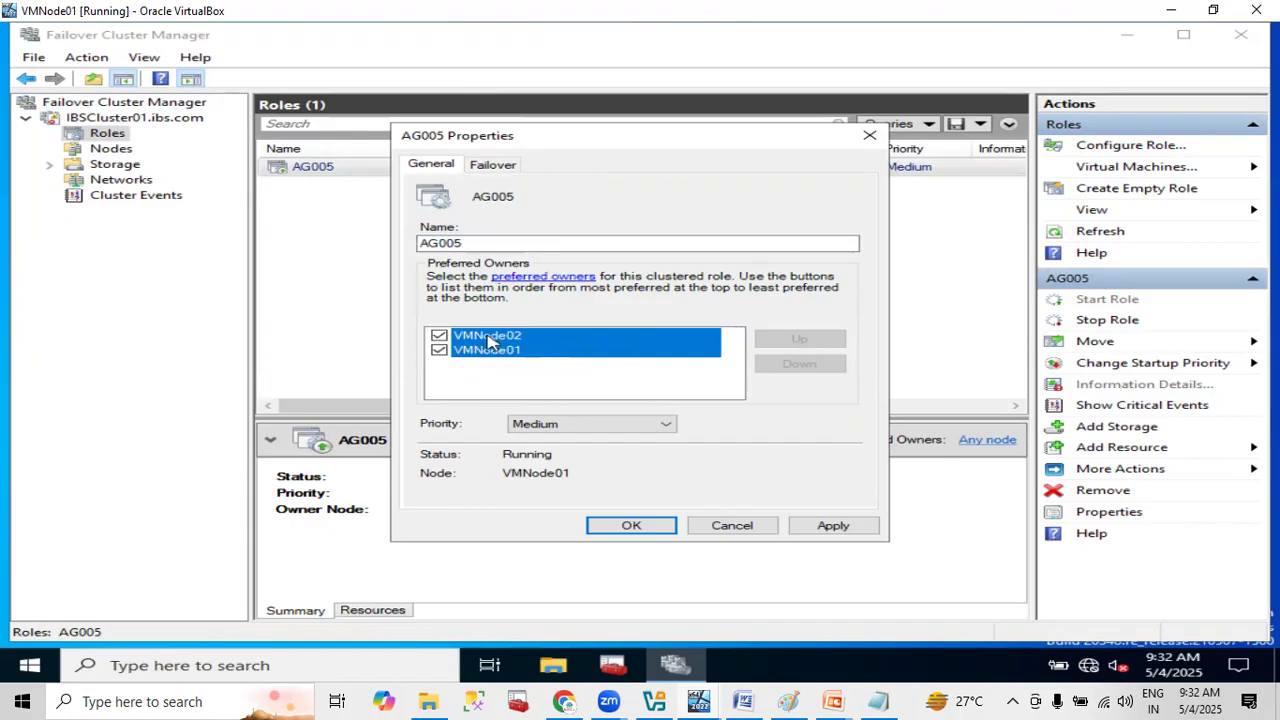
click(462, 383)
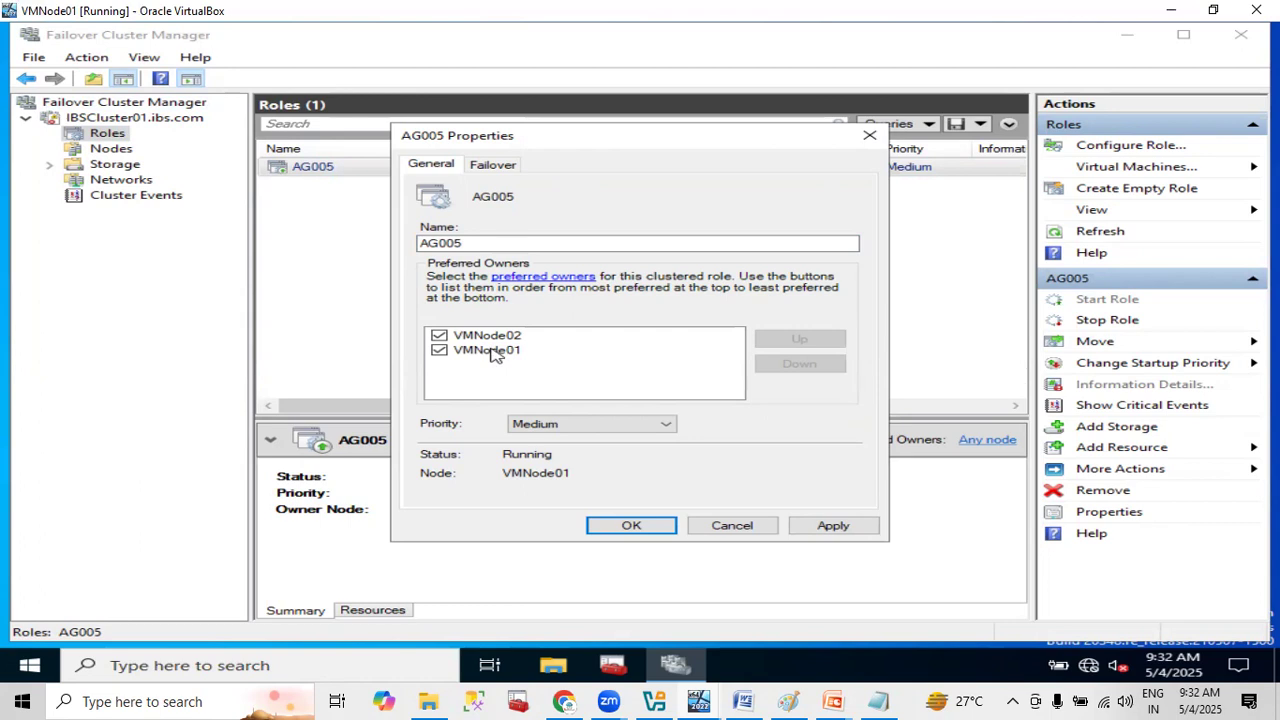
drag(655, 142, 670, 234)
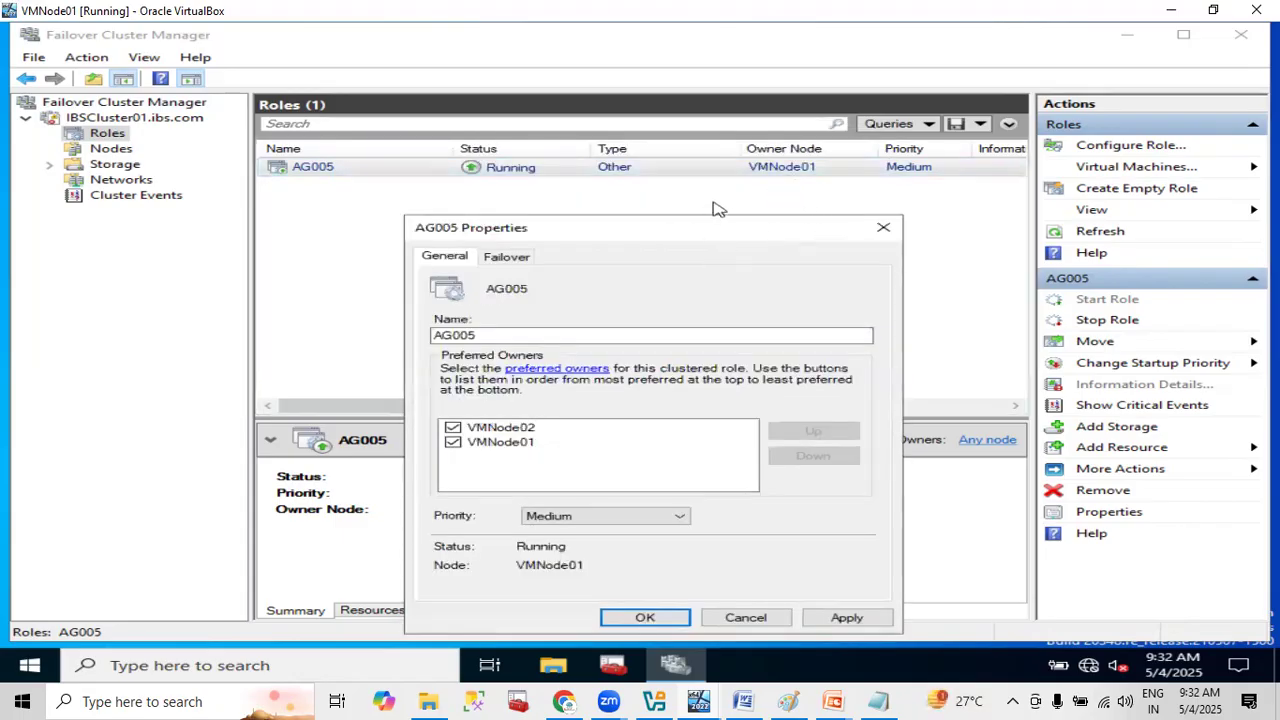
drag(686, 240, 676, 213)
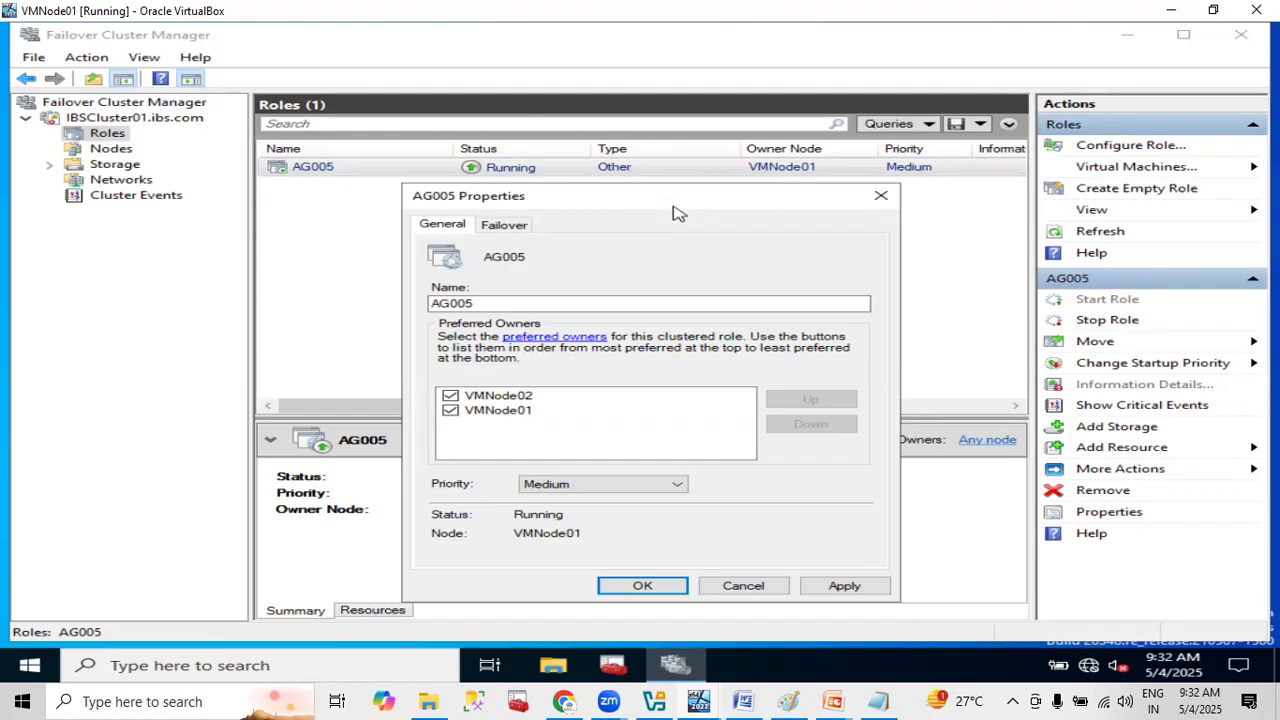
- Reorder AG005's preferred owners by raising VMNode01 to first place and moving VMNode02 back above it
click(526, 399)
click(512, 418)
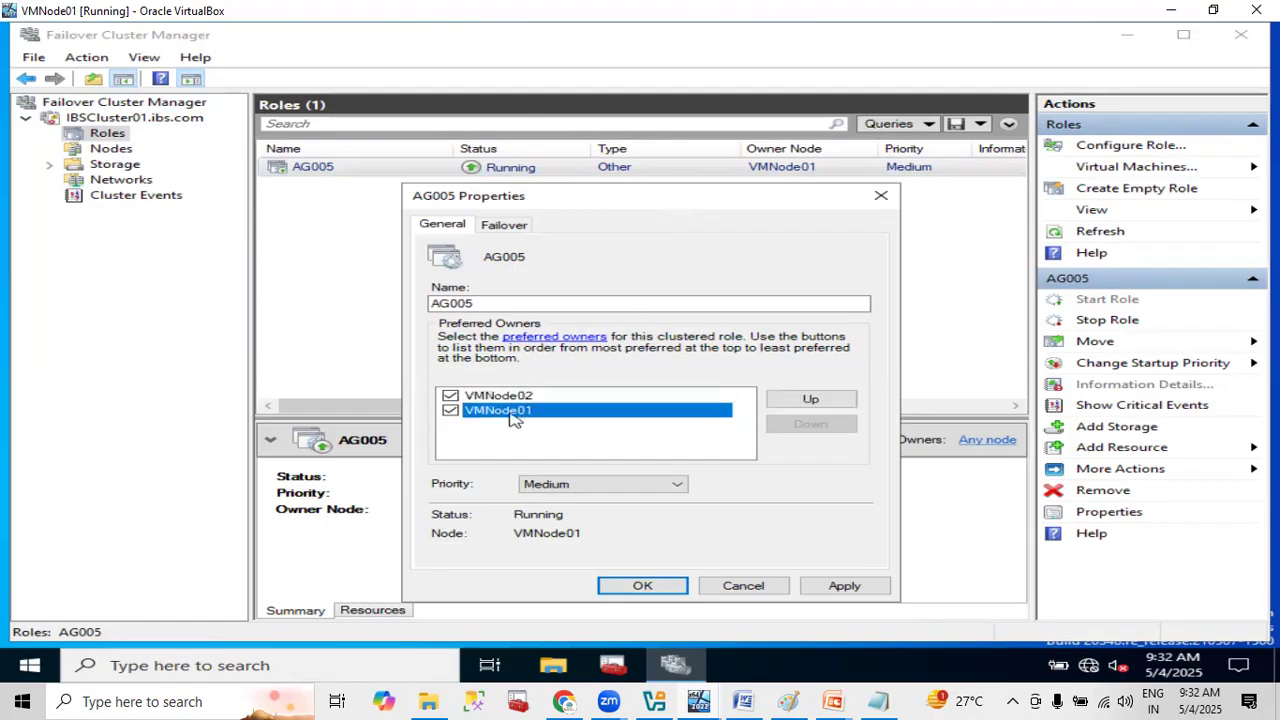
click(795, 401)
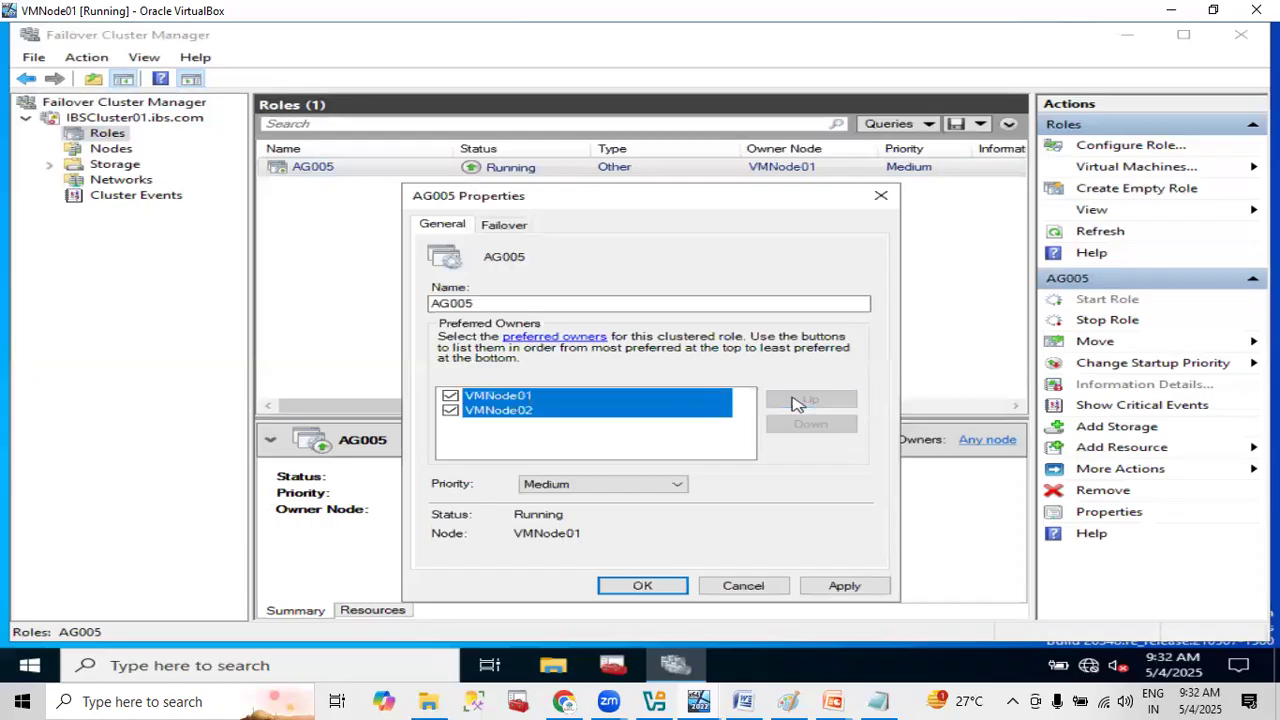
click(540, 425)
click(531, 414)
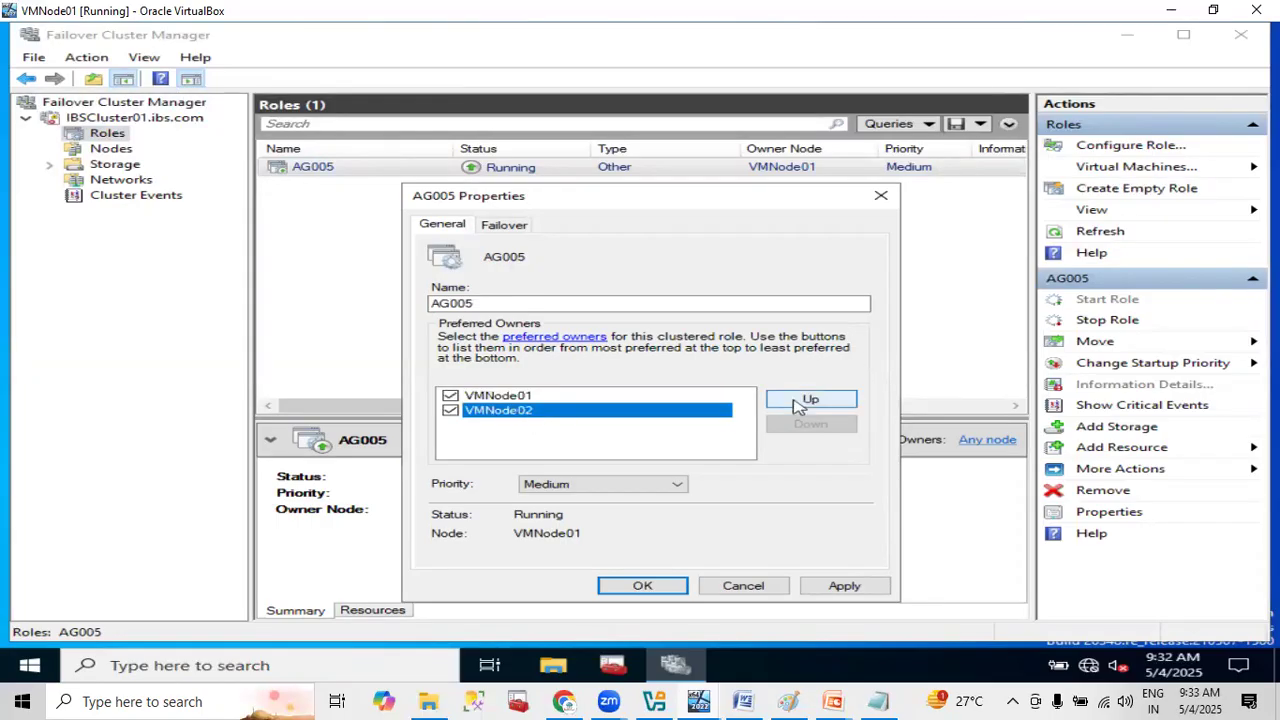
click(797, 402)
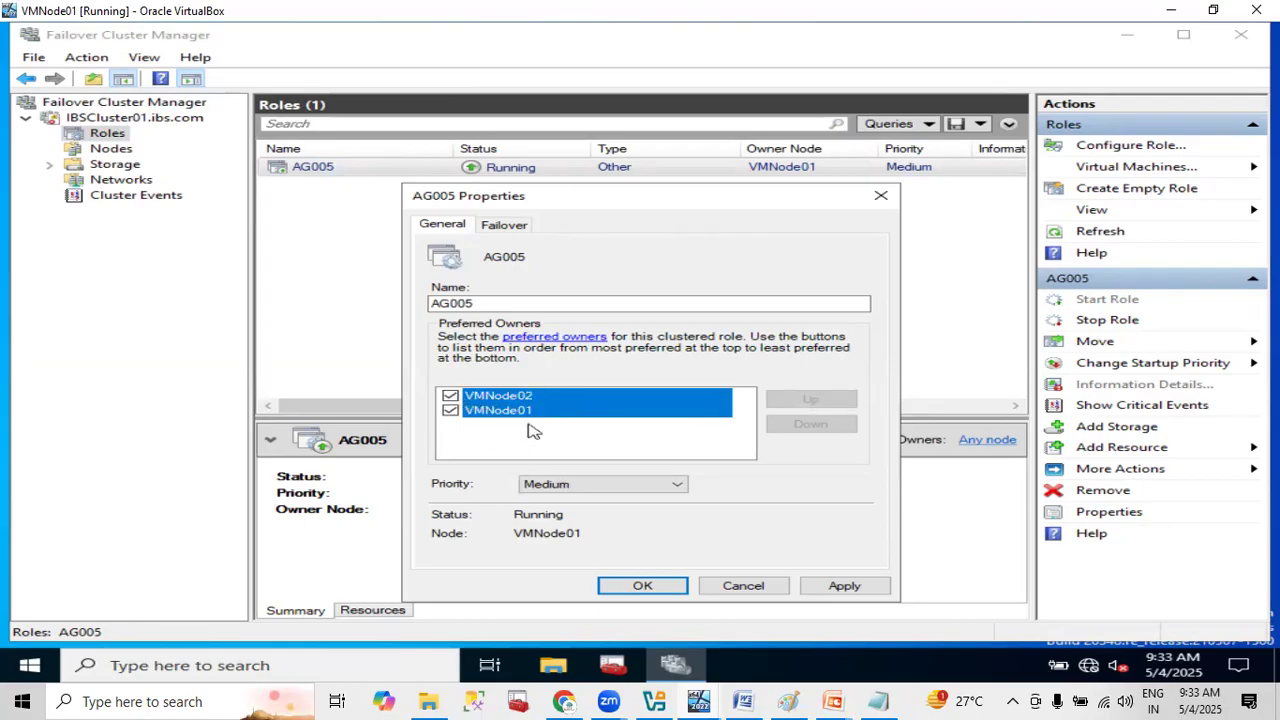
- Deselect VMNode01 as a preferred owner, swap the two nodes' order back and forth, and close the AG005 properties without saving
click(455, 416)
click(450, 398)
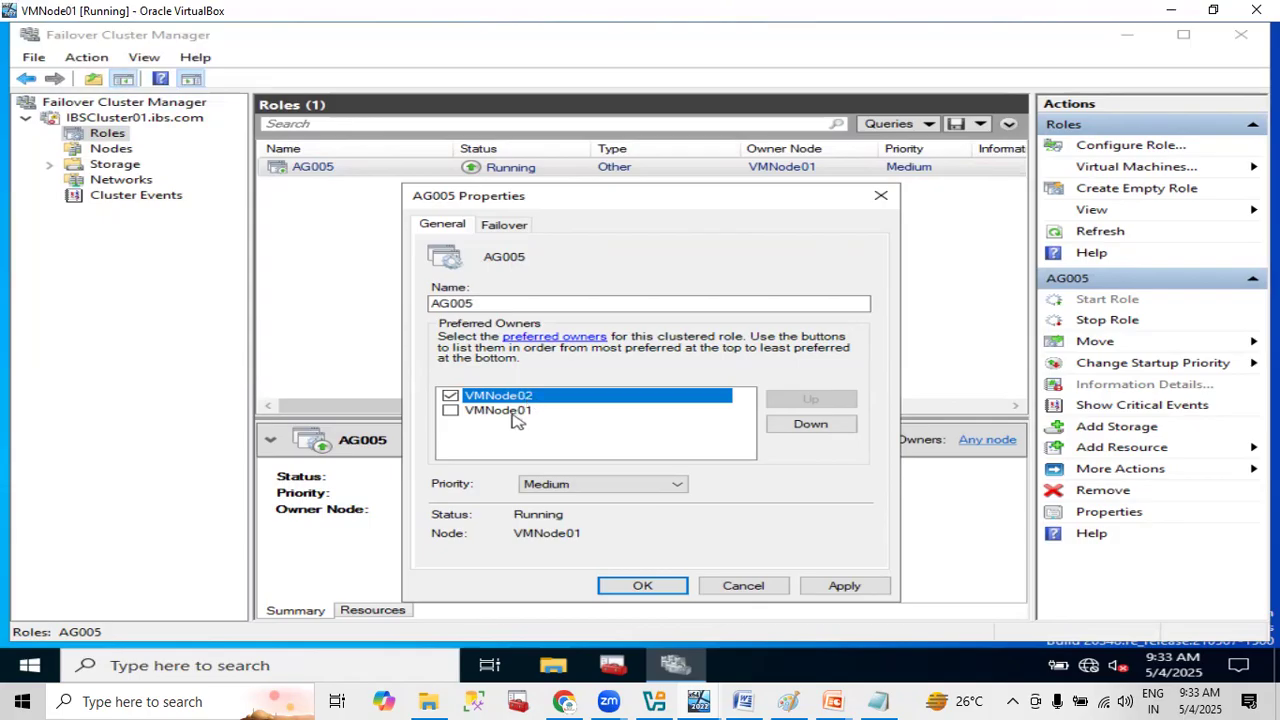
click(515, 412)
click(820, 401)
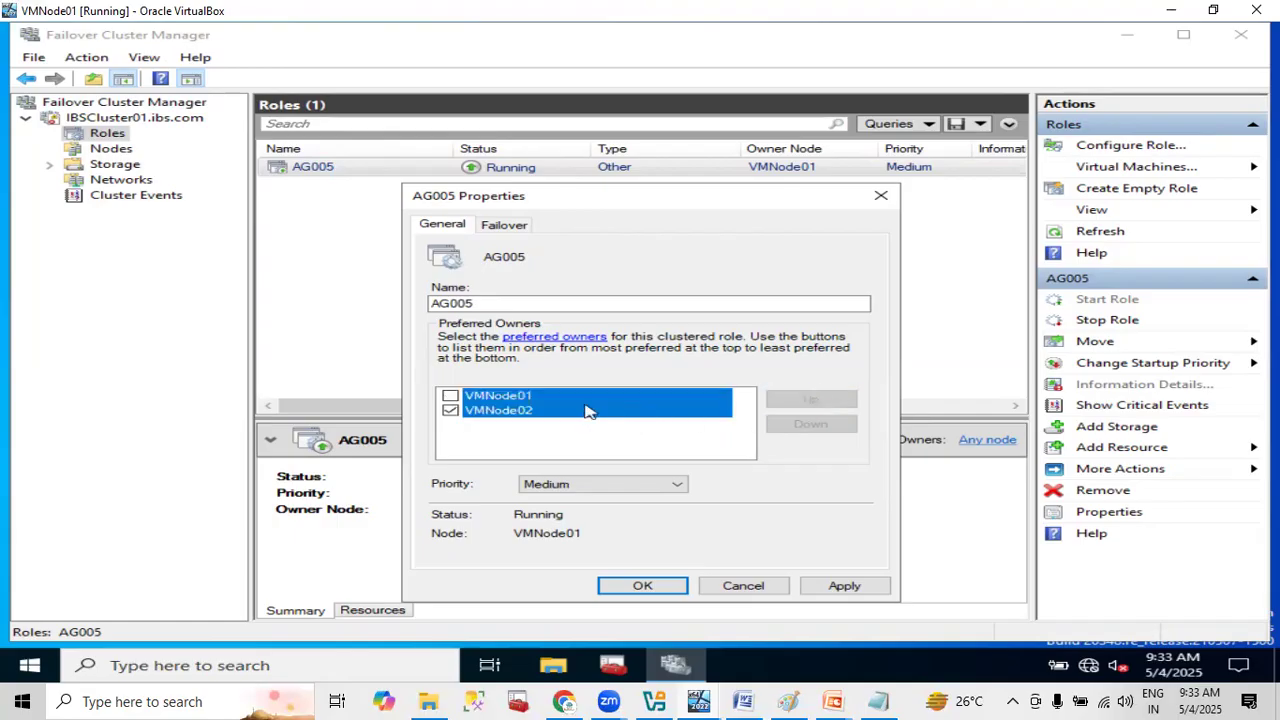
click(493, 412)
click(815, 402)
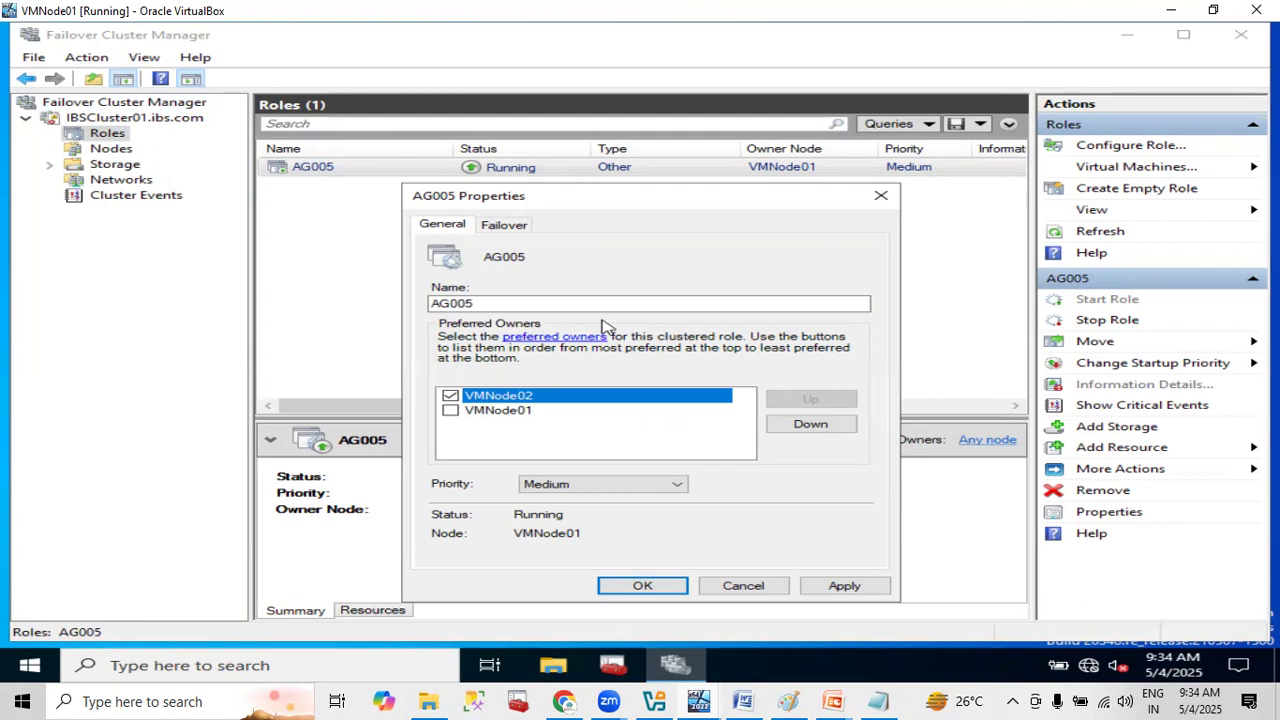
click(876, 198)
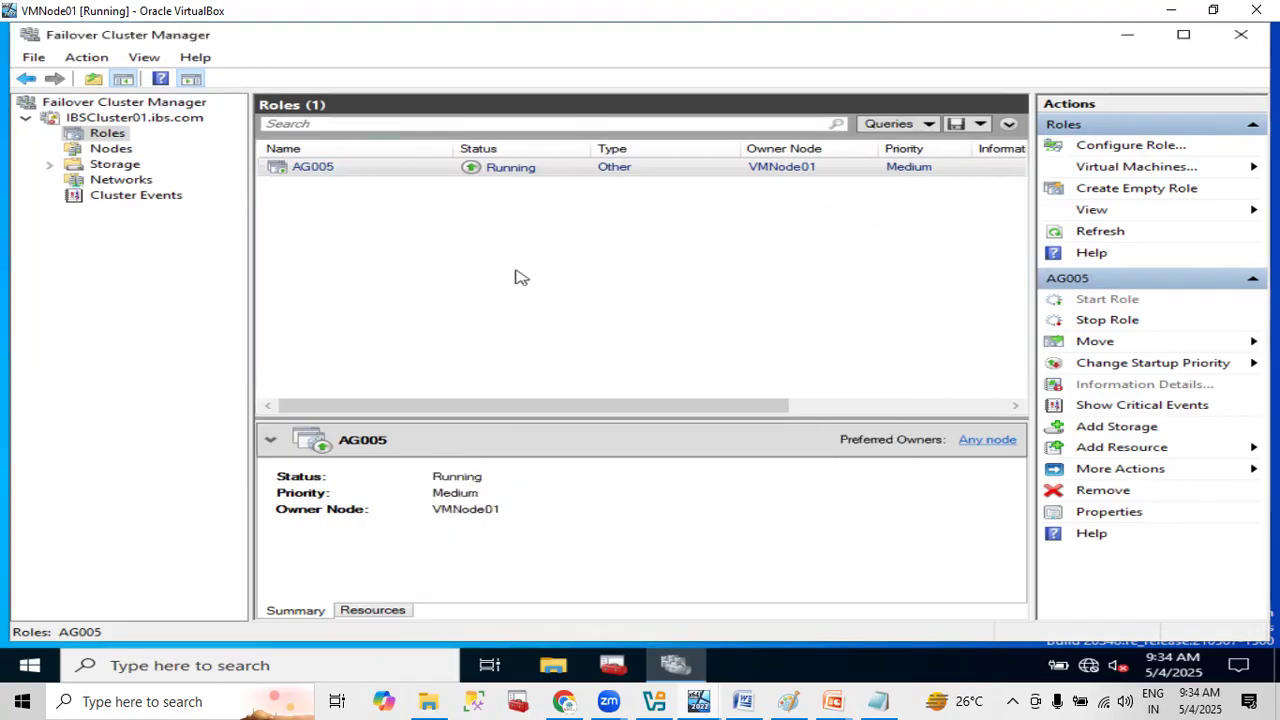
- Set the AG005 role's failover properties to allow failback immediately and save the change
right_click(414, 172)
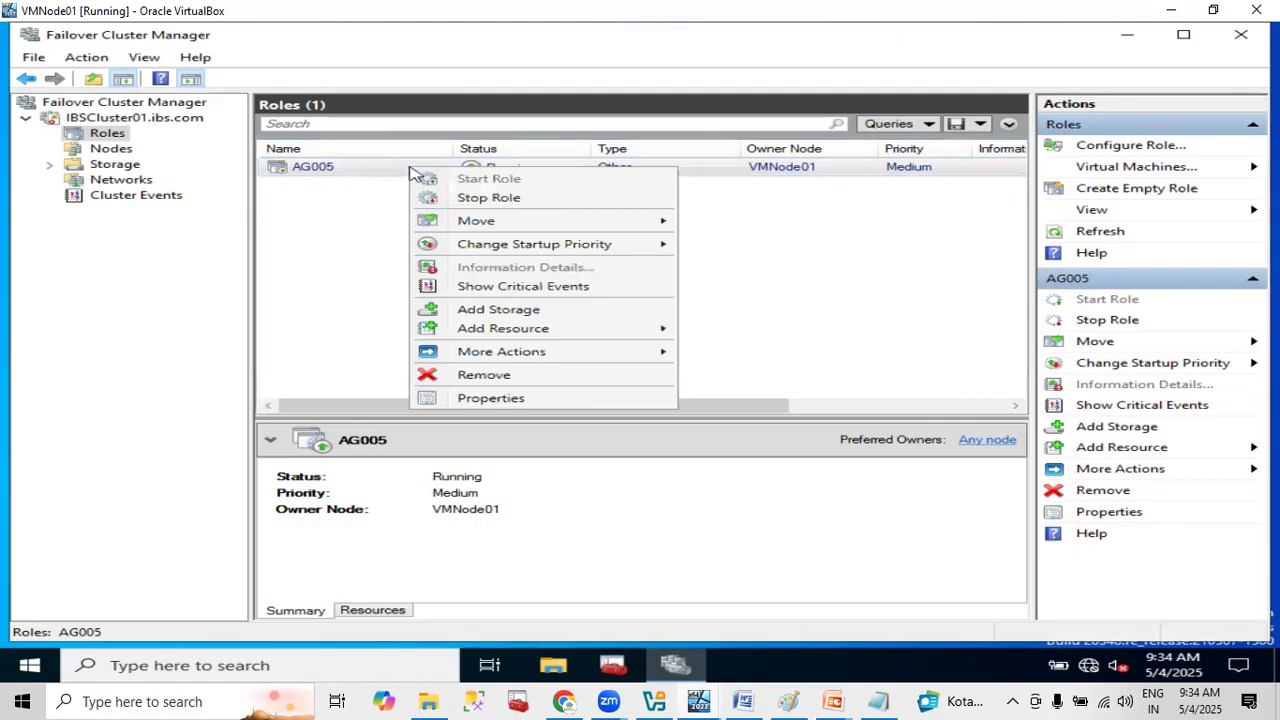
click(490, 399)
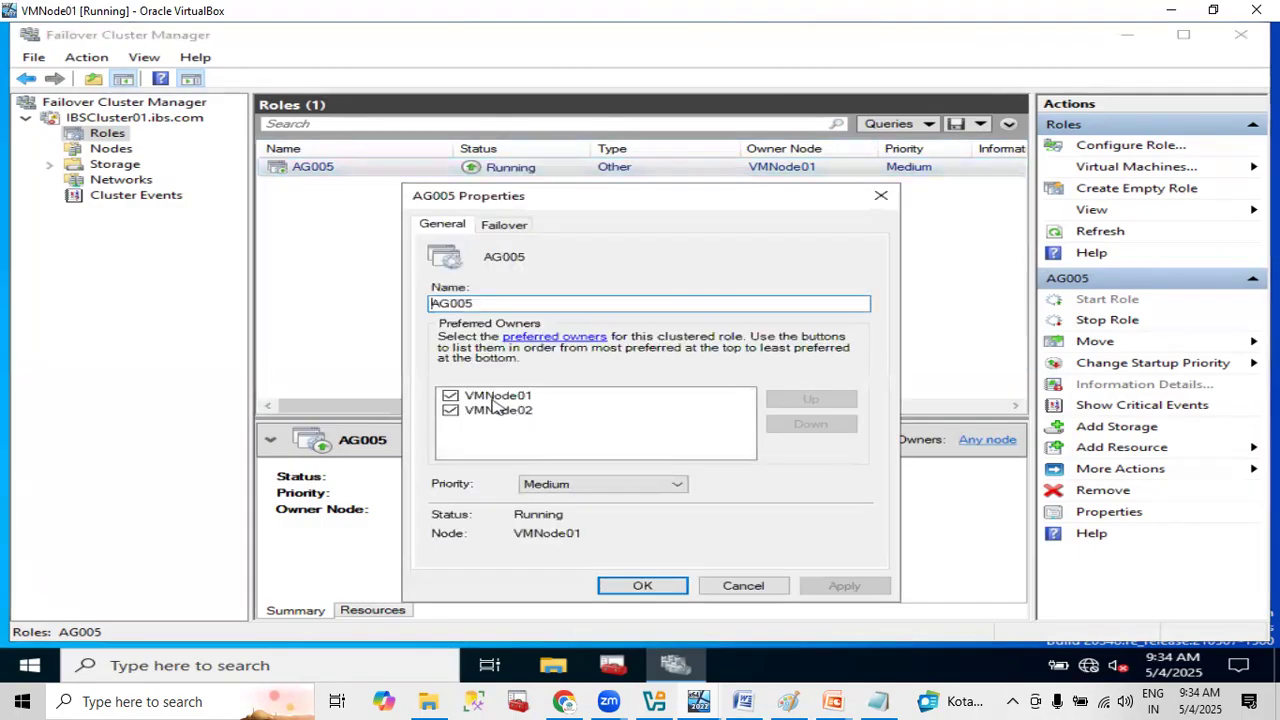
drag(655, 197, 648, 145)
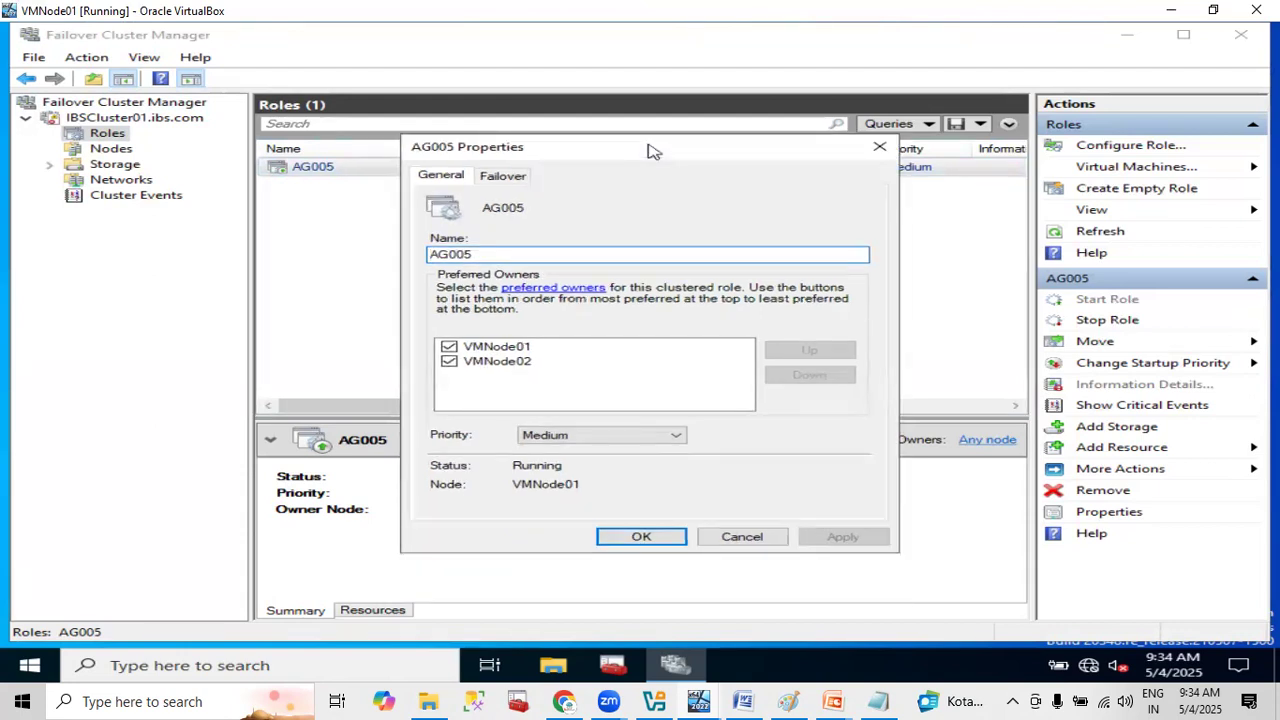
click(505, 177)
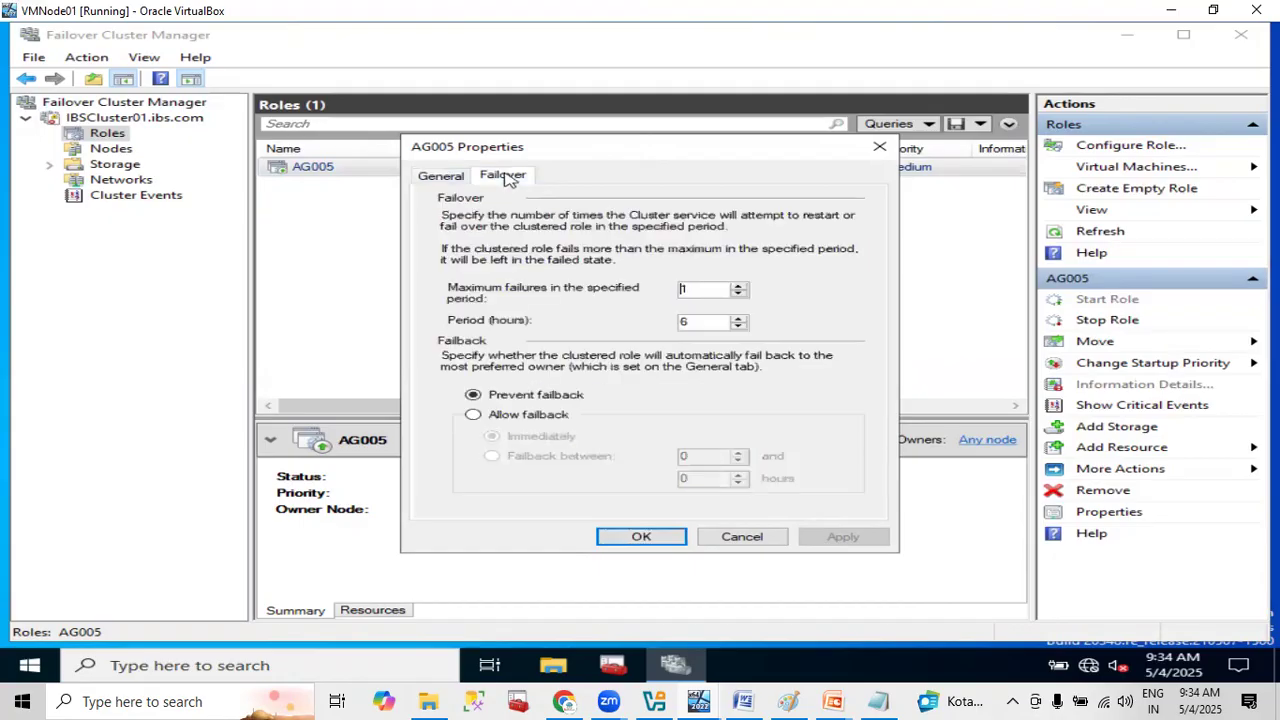
click(549, 417)
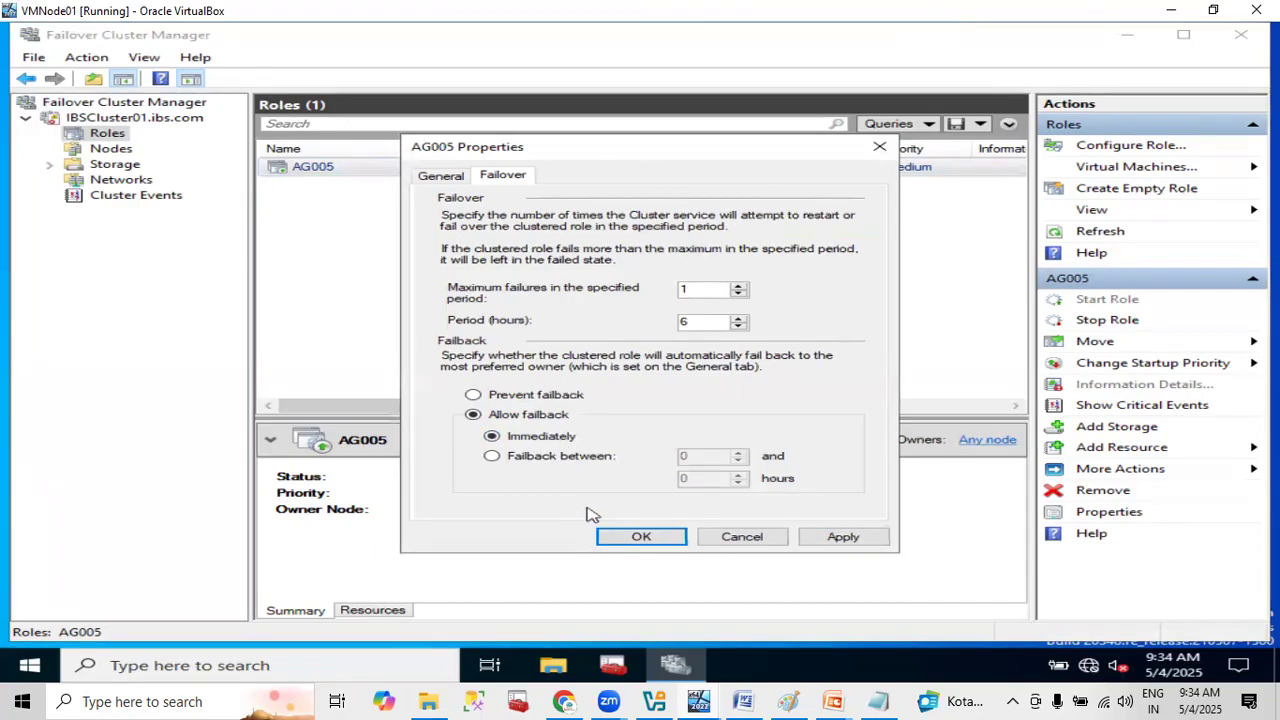
click(531, 399)
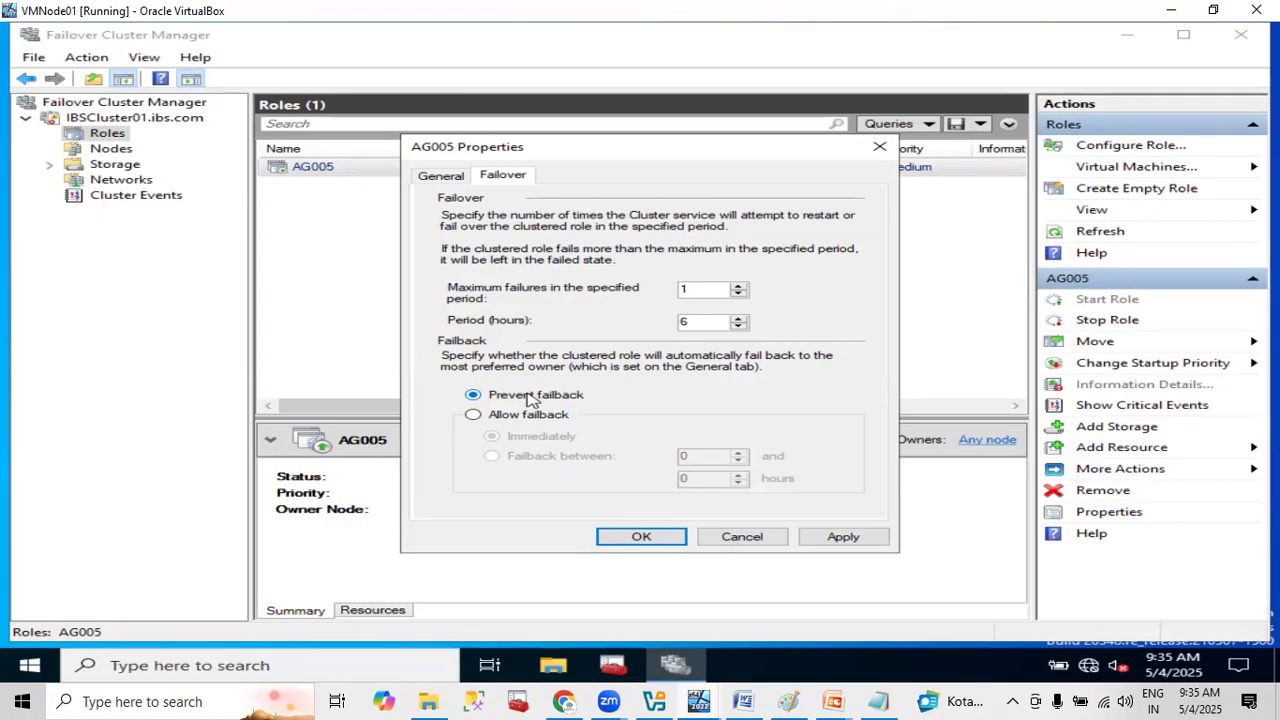
click(512, 417)
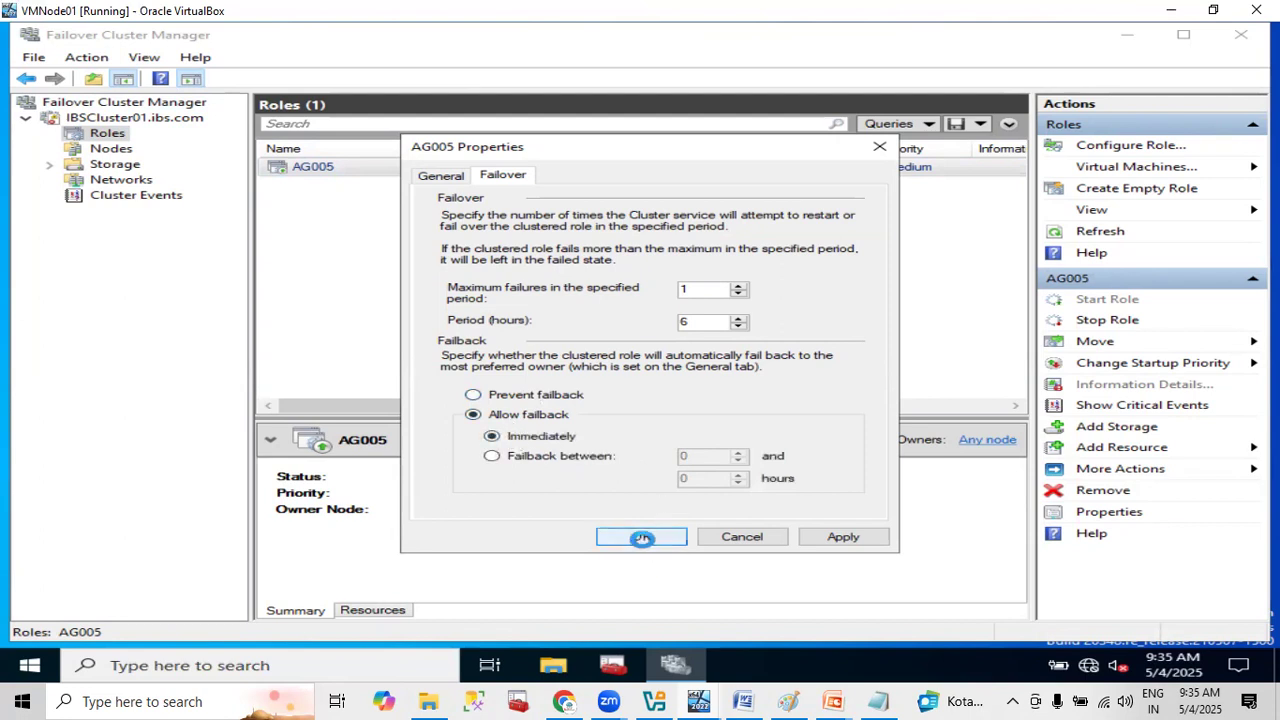
click(645, 542)
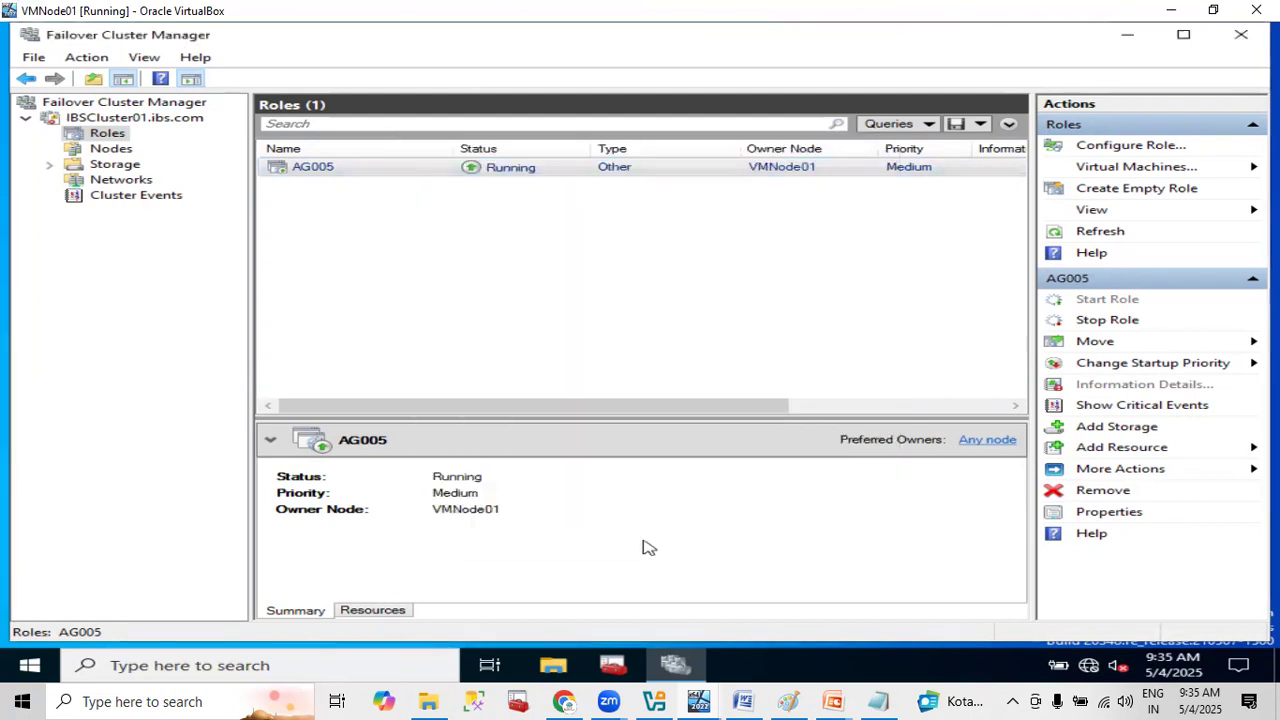
- Close Failover Cluster Manager and open SQL Server Configuration Manager on VMNode01, allowing the elevation request
click(1243, 42)
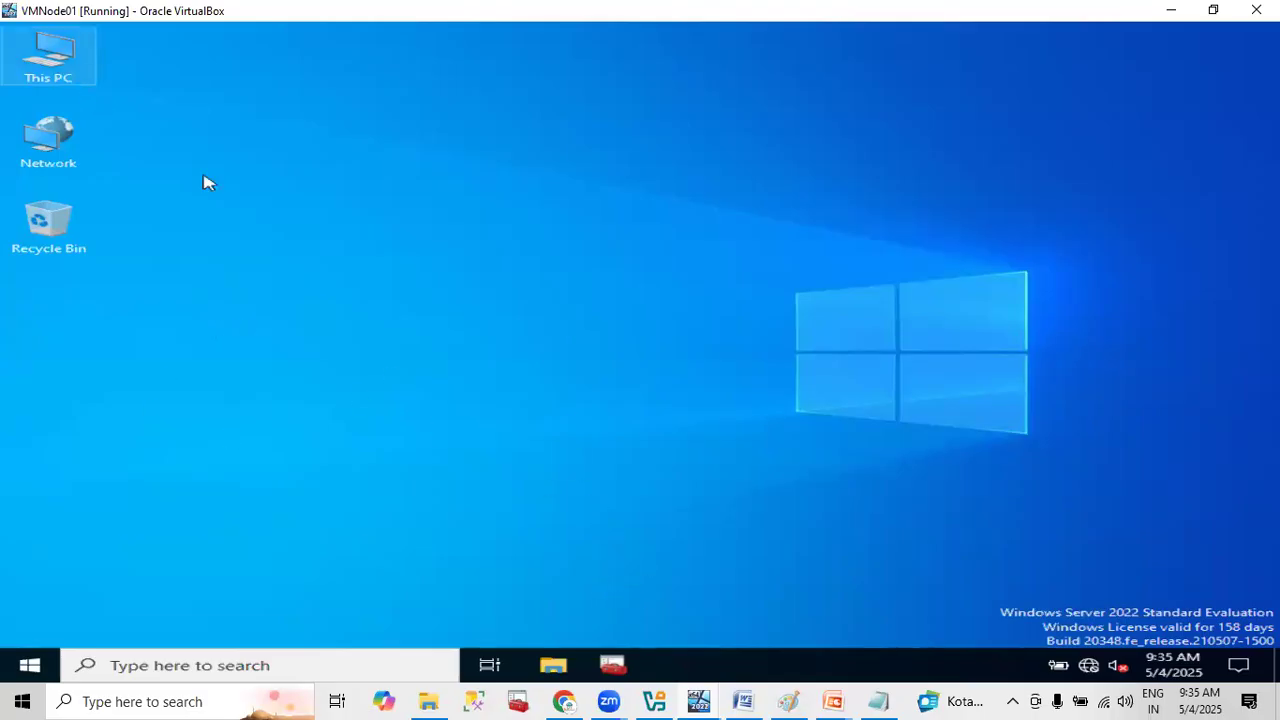
click(611, 668)
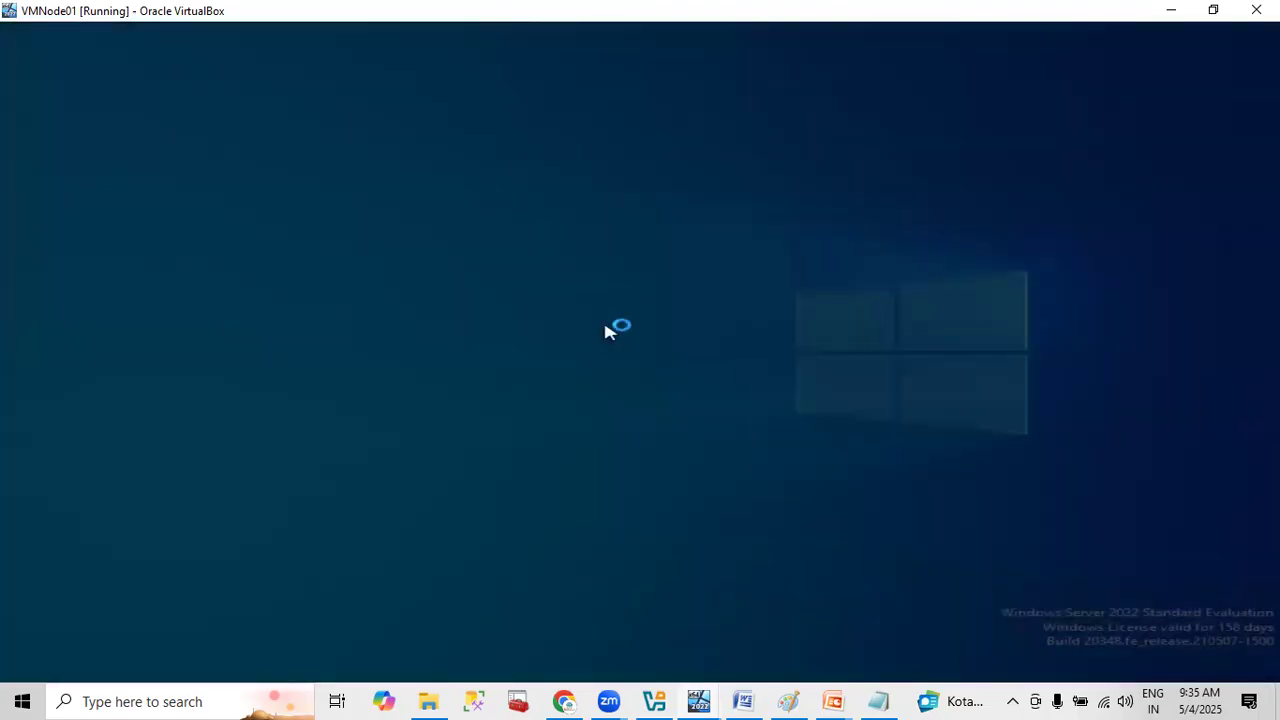
click(486, 462)
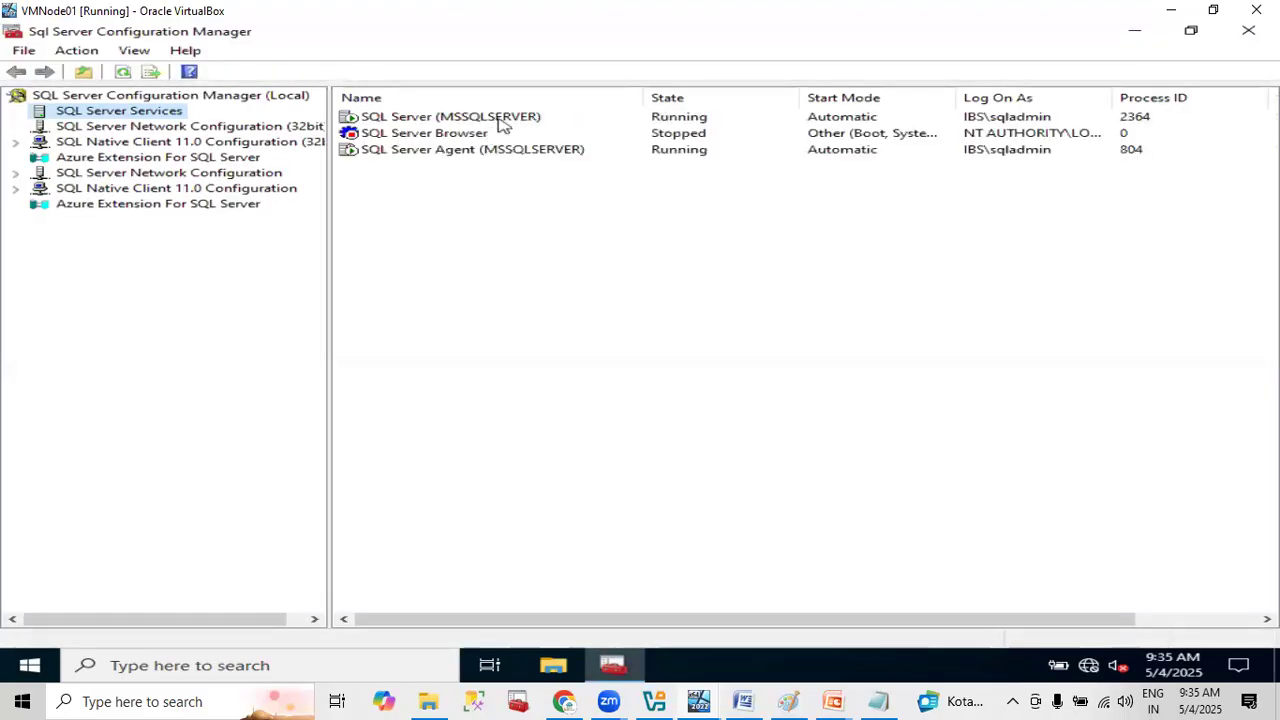
- Stop the SQL Server (MSSQLSERVER) service together with its dependent SQL Server Agent on VMNode01 and refresh the services list
right_click(499, 119)
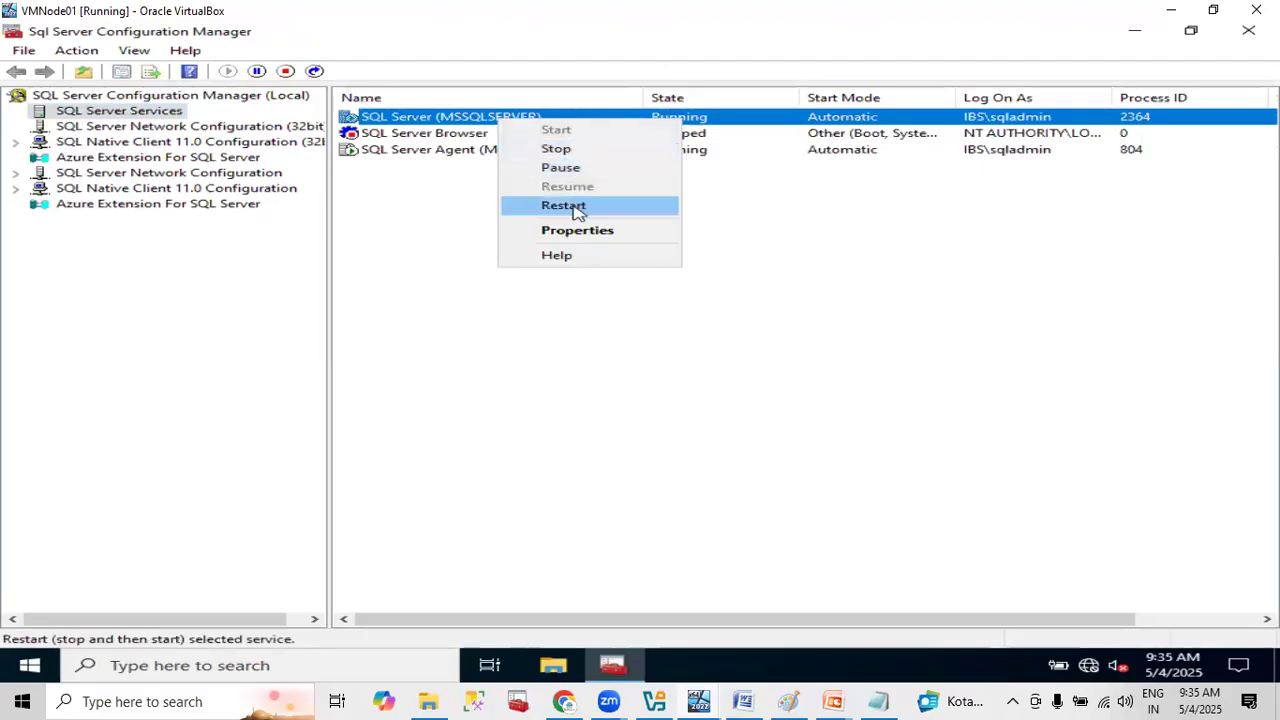
click(570, 149)
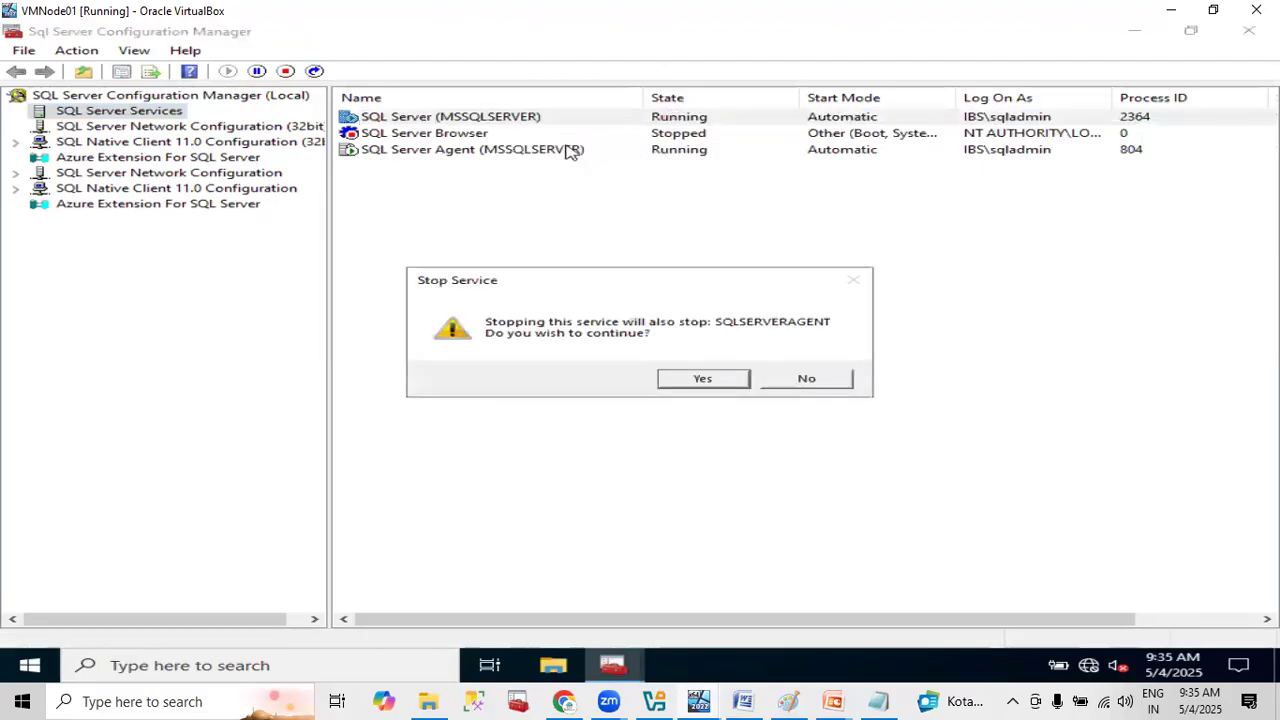
click(686, 383)
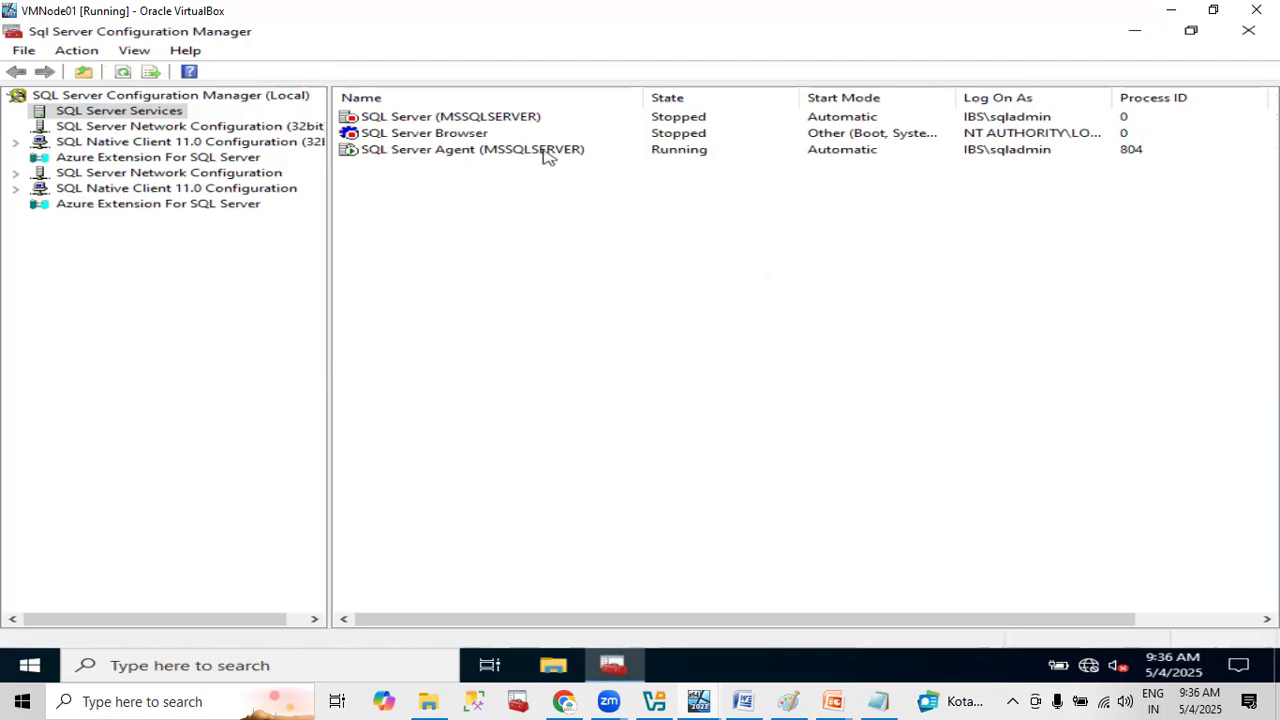
right_click(529, 255)
click(590, 266)
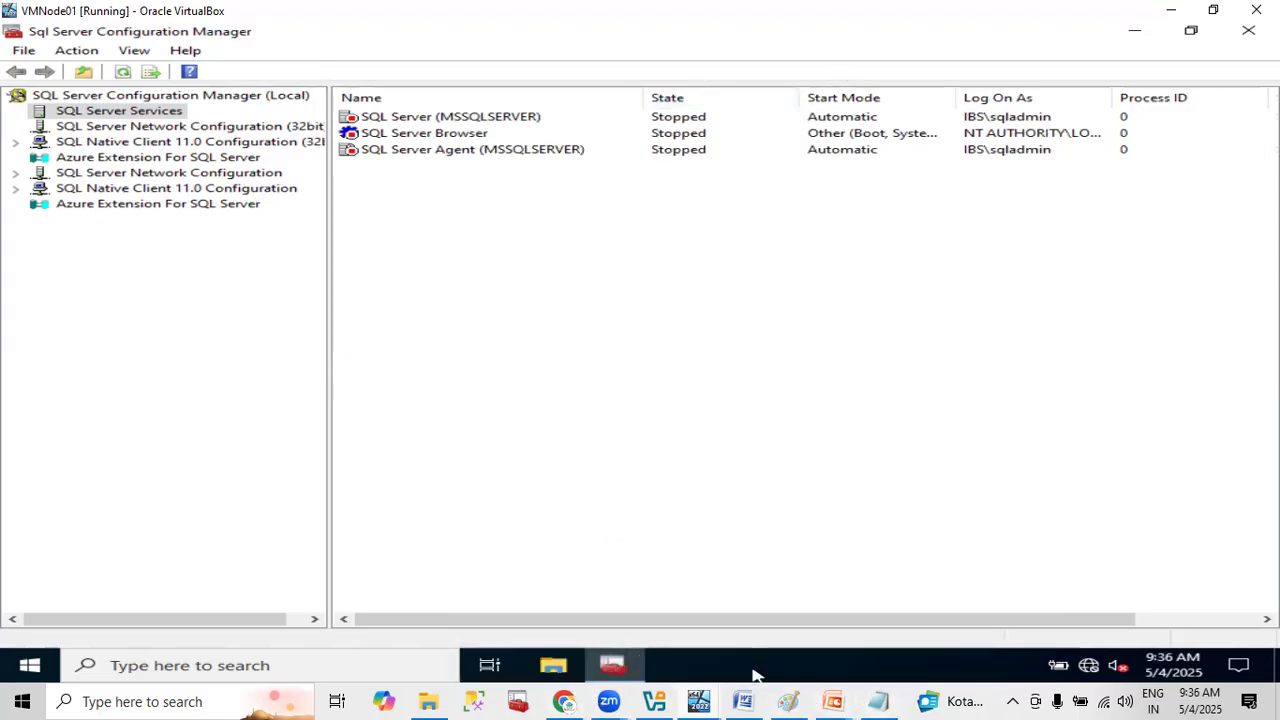
- Switch to VMNode02, close the AG005 availability group properties without saving, and refresh the AG005 node in Object Explorer
mouse_move(710, 700)
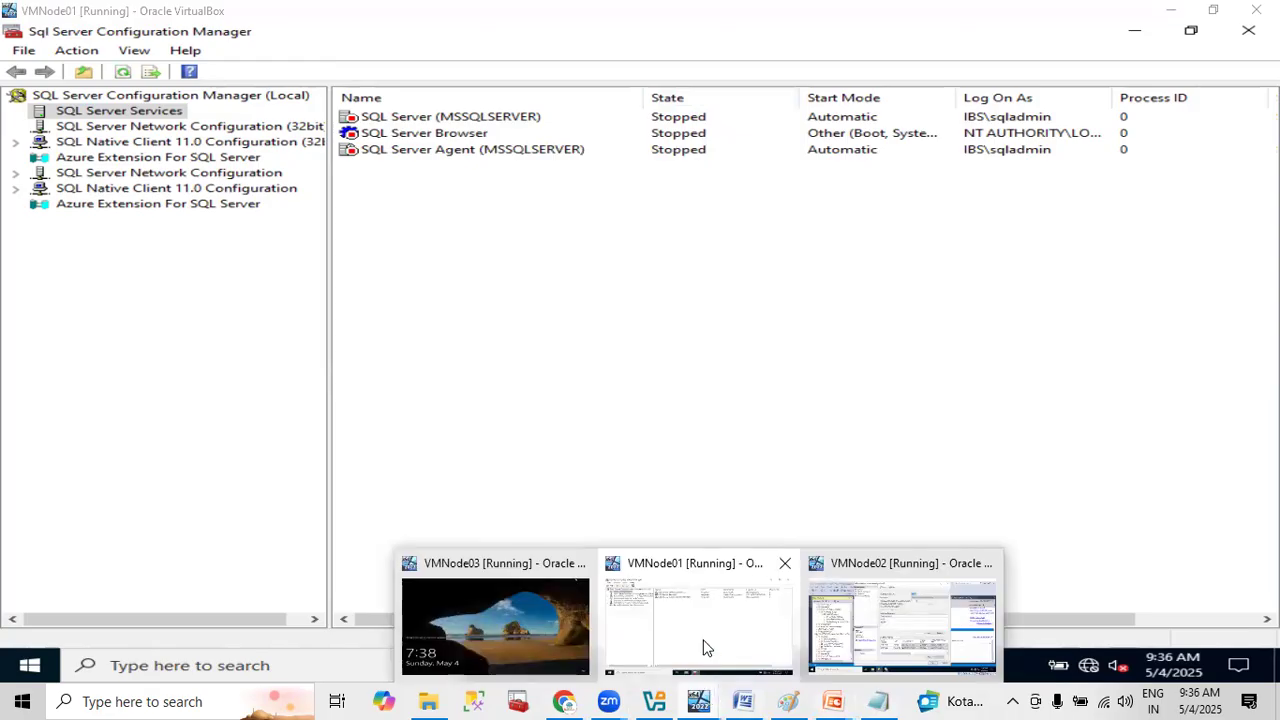
click(862, 628)
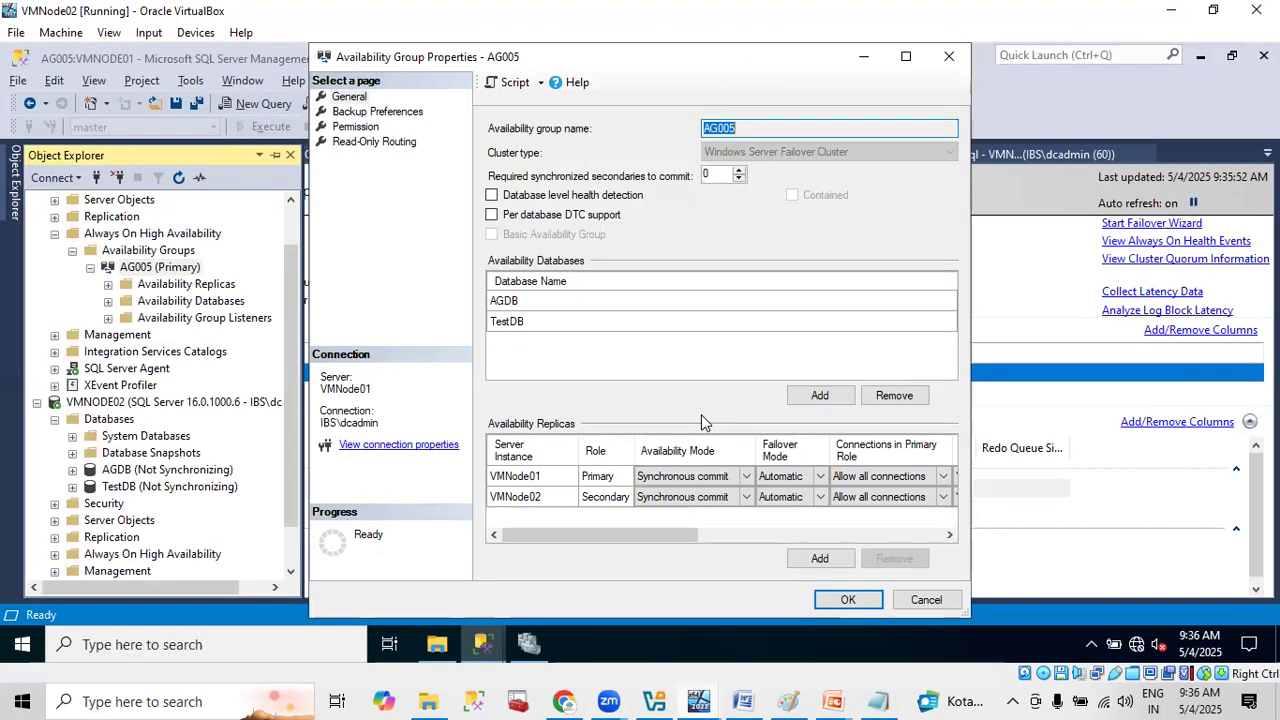
click(926, 599)
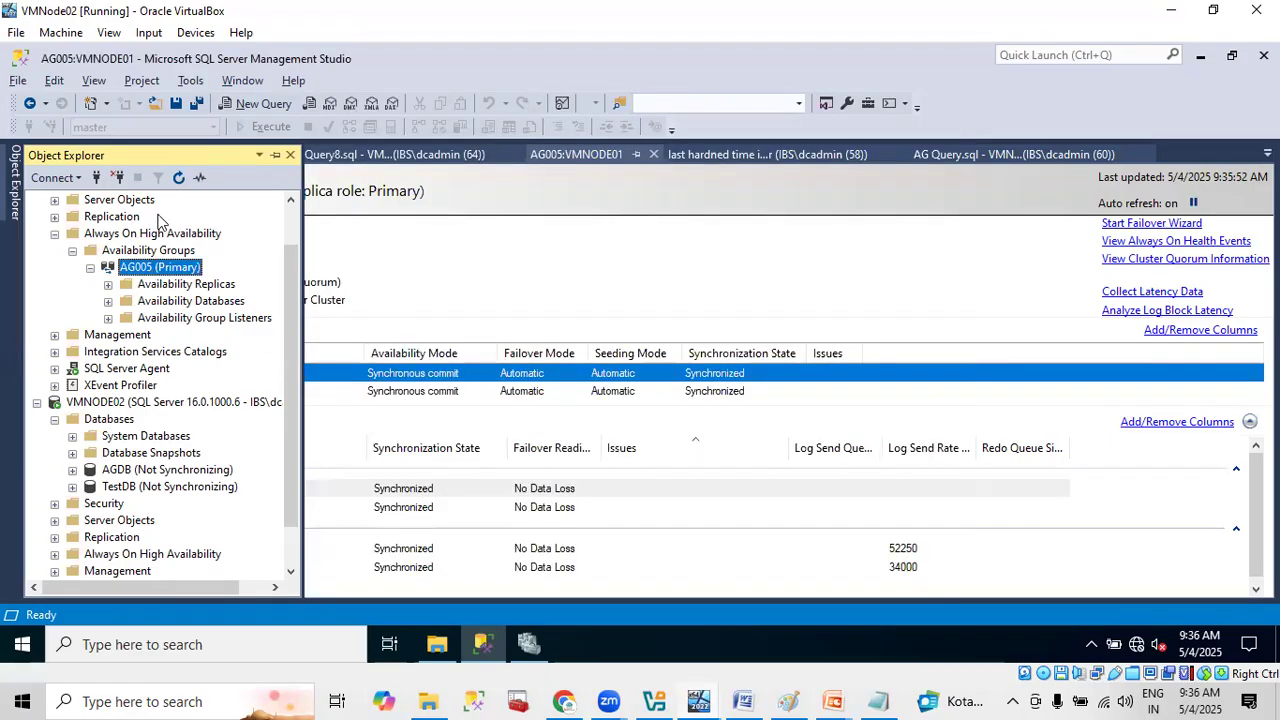
click(178, 177)
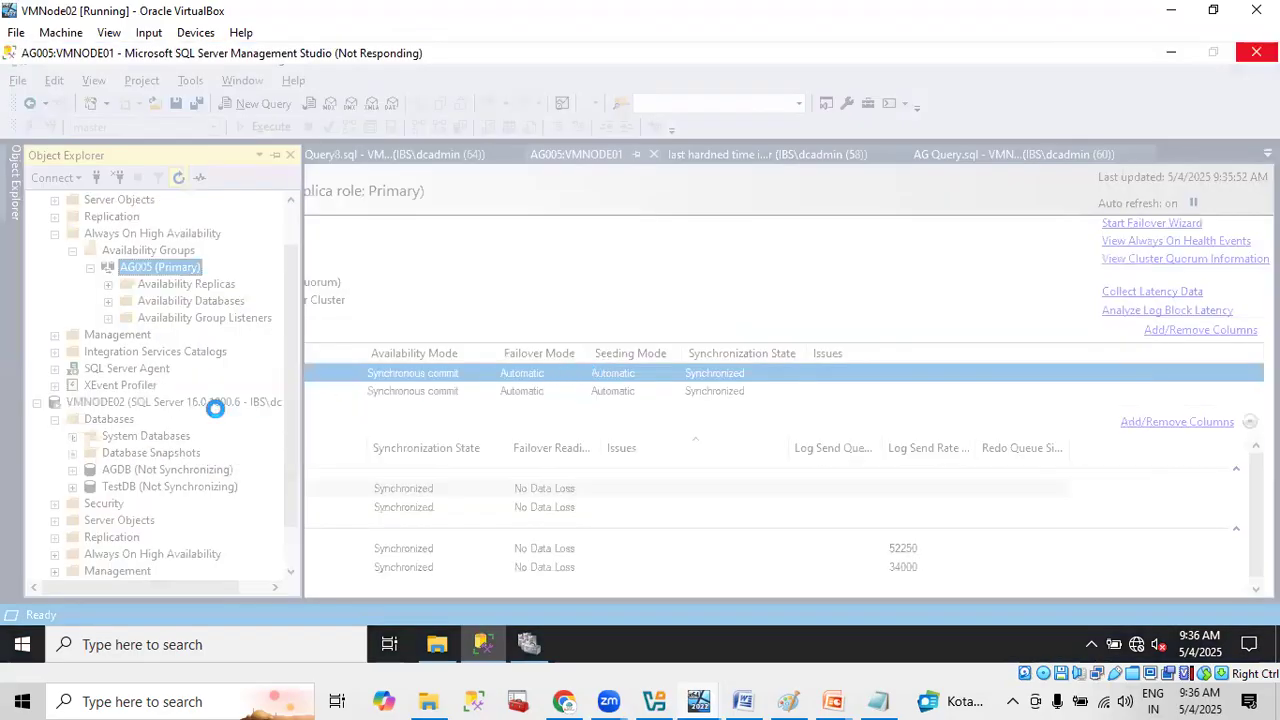
click(434, 650)
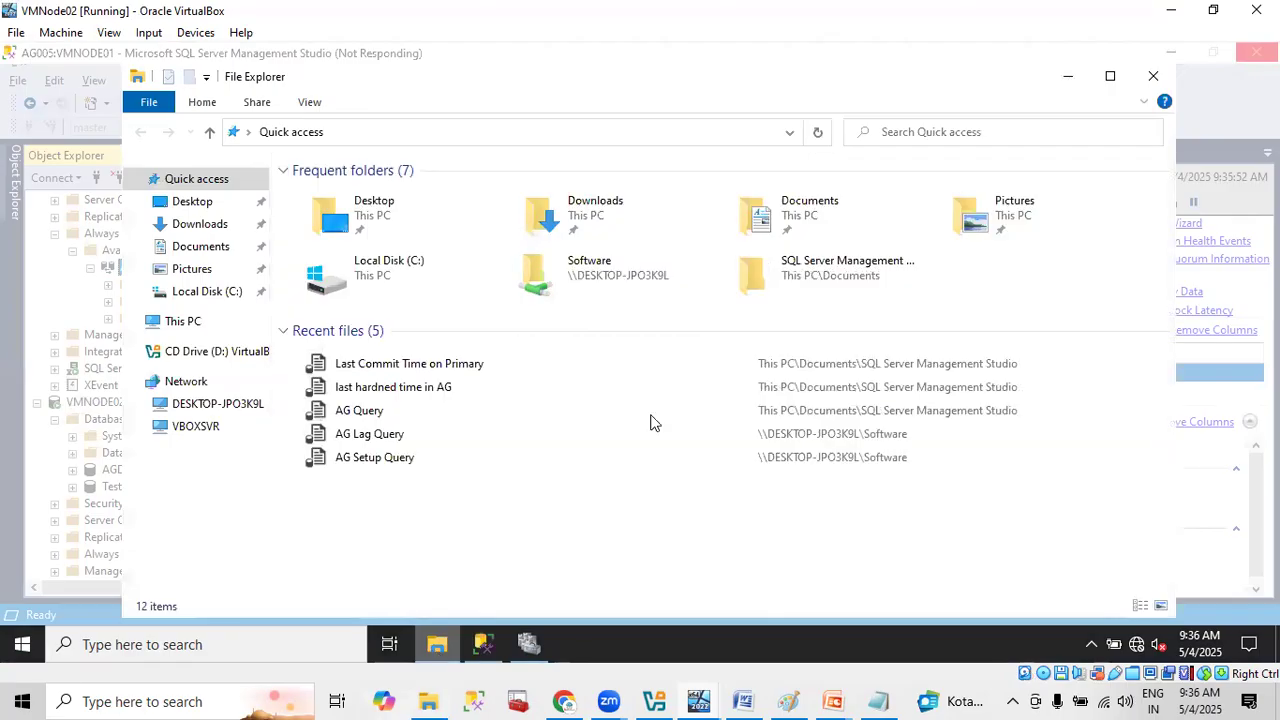
click(1148, 86)
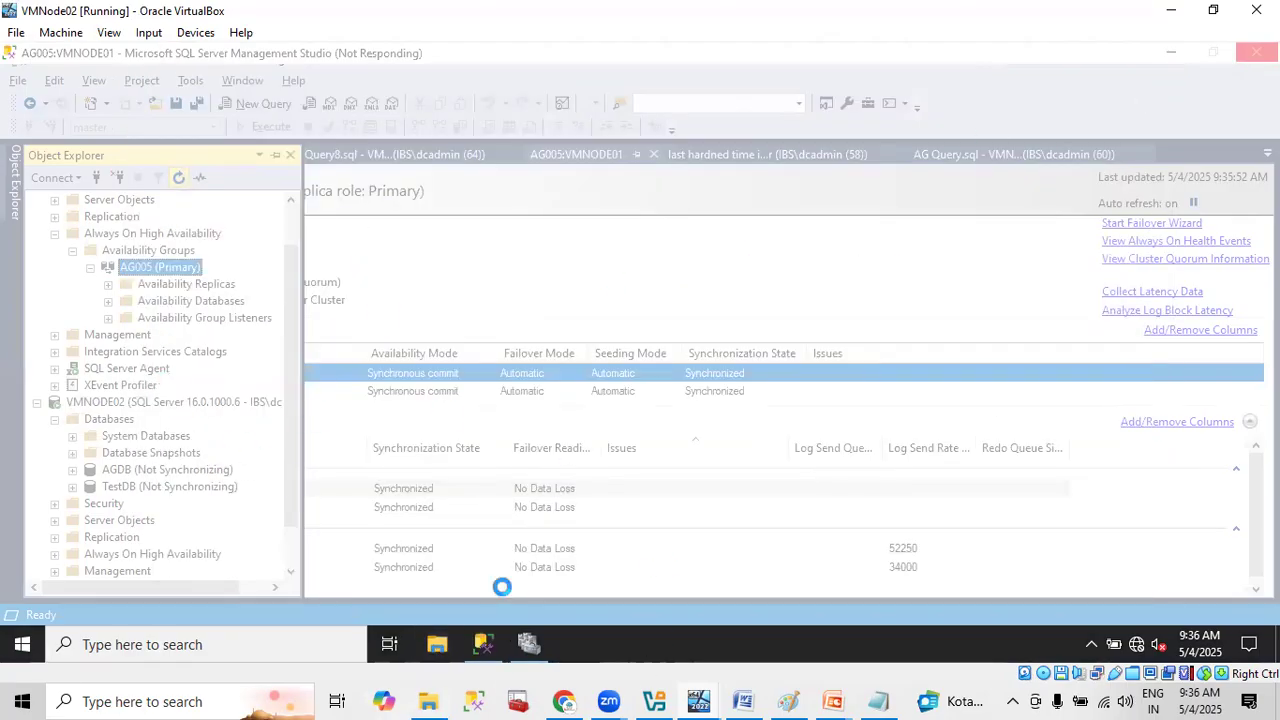
right_click(709, 655)
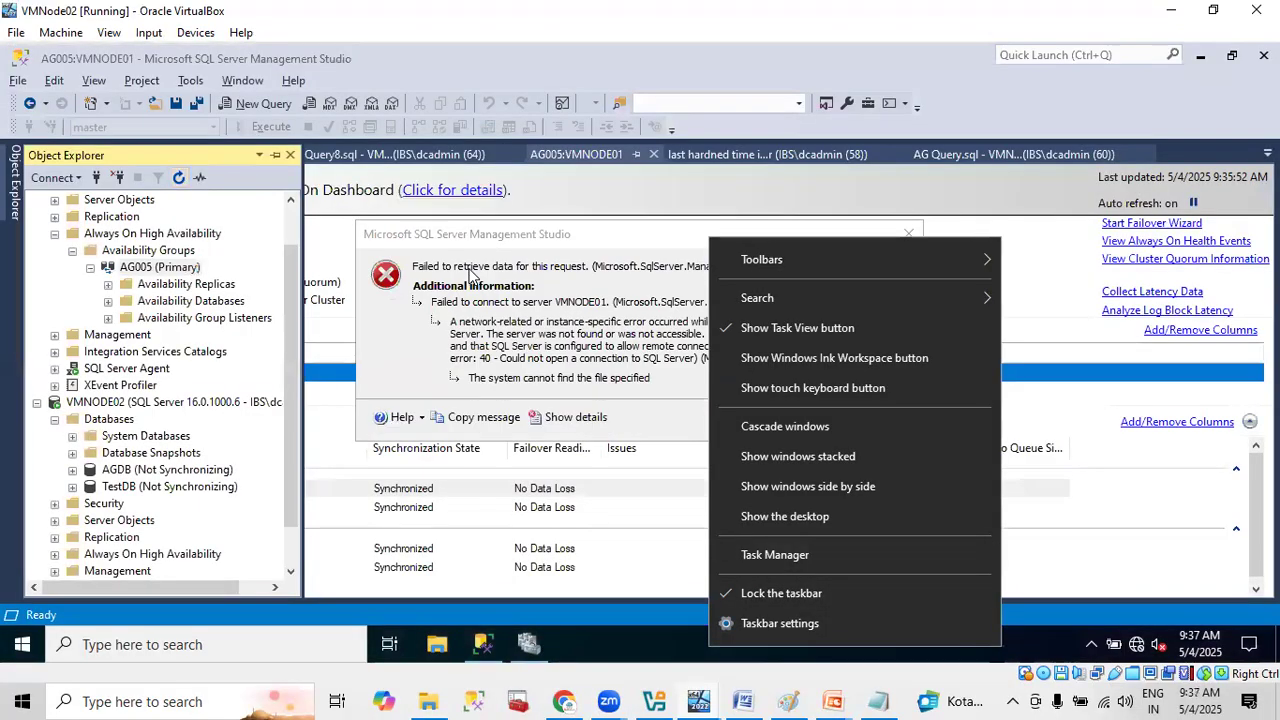
click(592, 222)
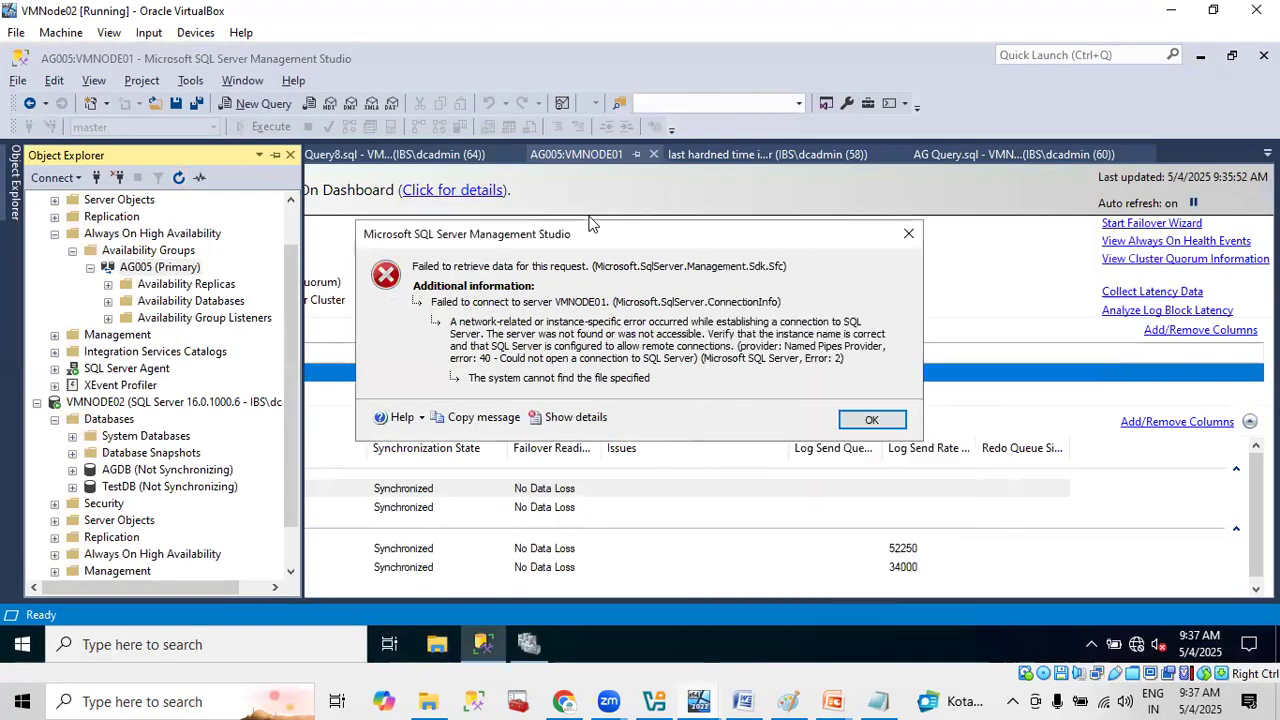
- Dismiss the VMNODE01 connection error and expand VMNODE02's Always On High Availability folder to check AG005's role
click(870, 422)
click(138, 402)
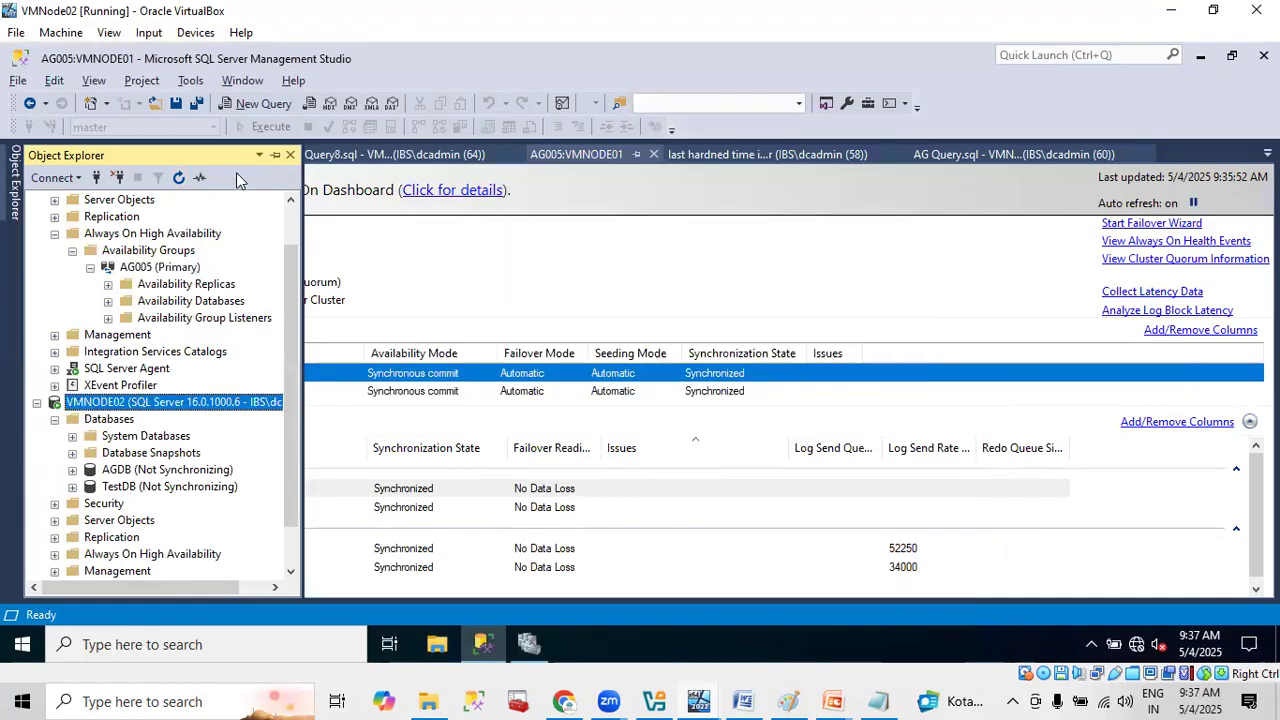
scroll(112, 482, down, 1)
click(92, 506)
click(55, 506)
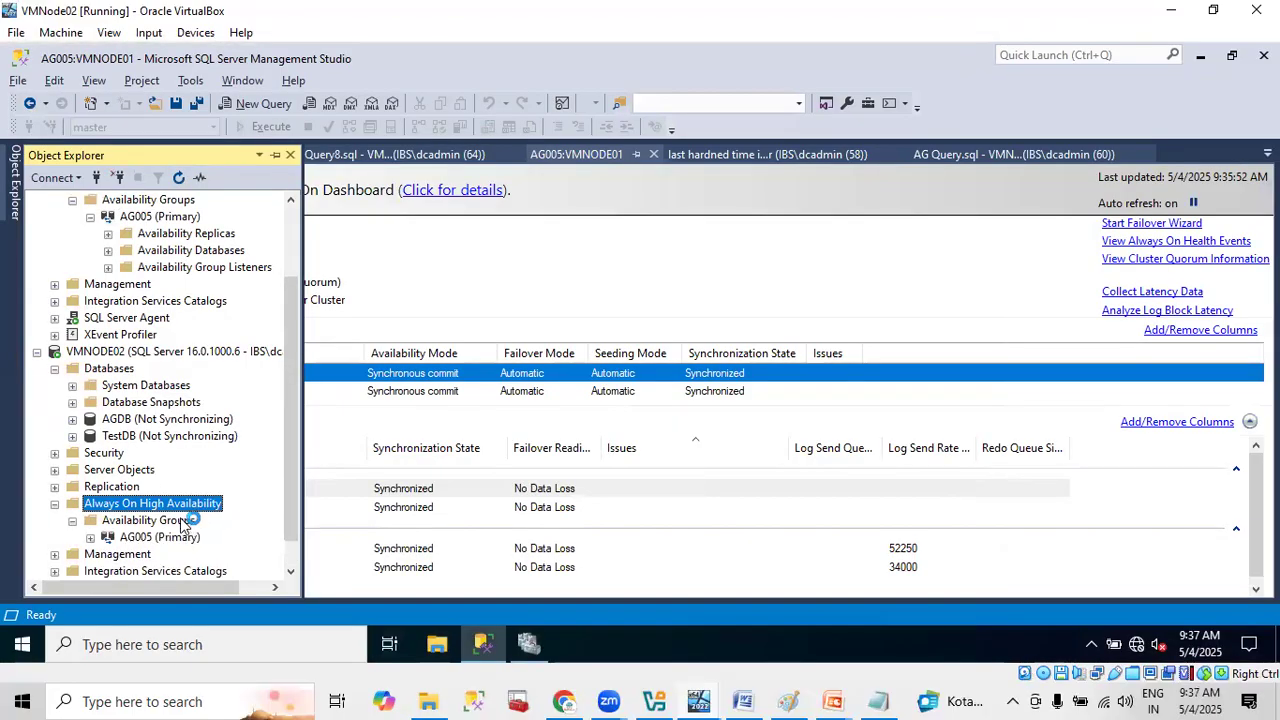
click(158, 538)
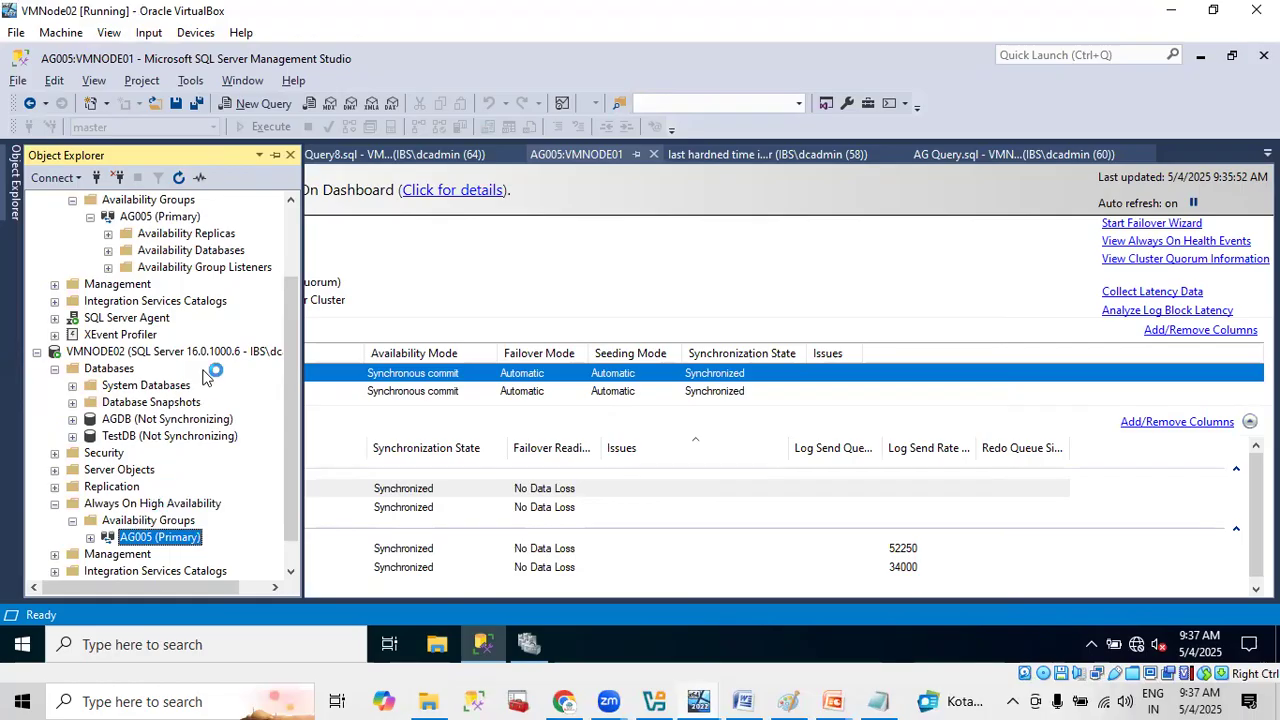
- Switch to Failover Cluster Manager on VMNode02 and expand the IBSCluster01.ibs.com cluster
click(532, 643)
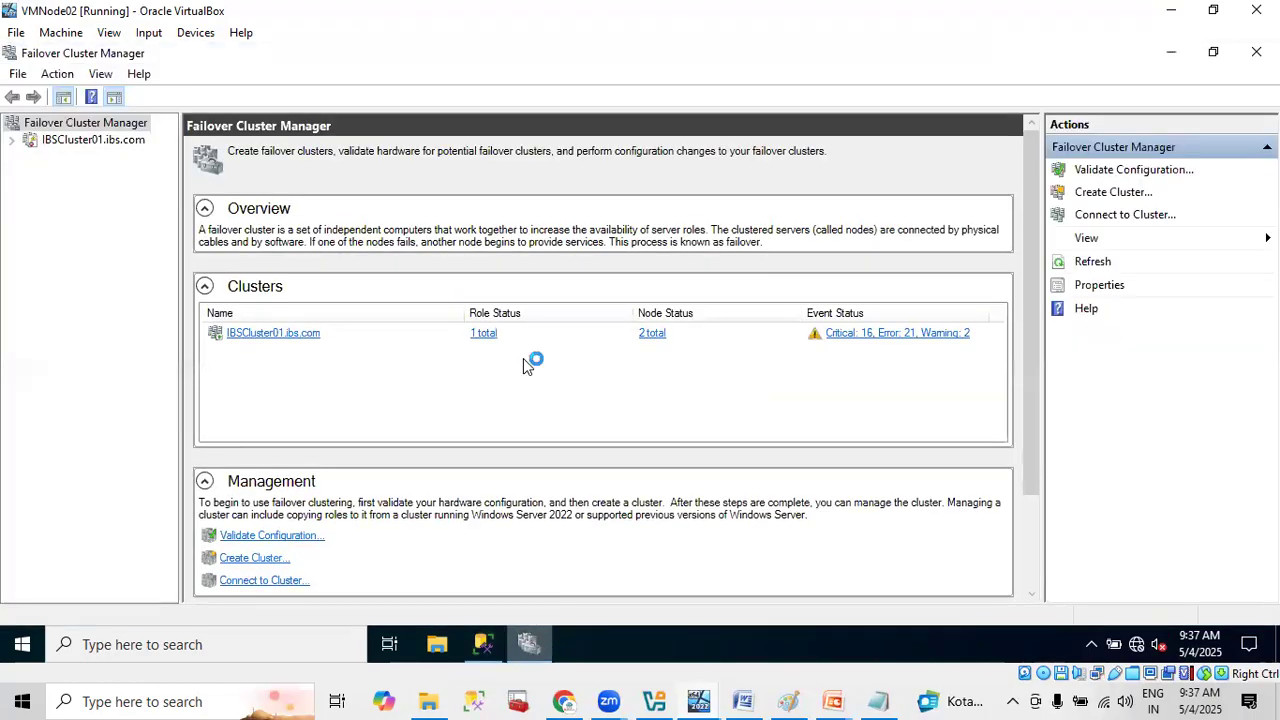
click(12, 141)
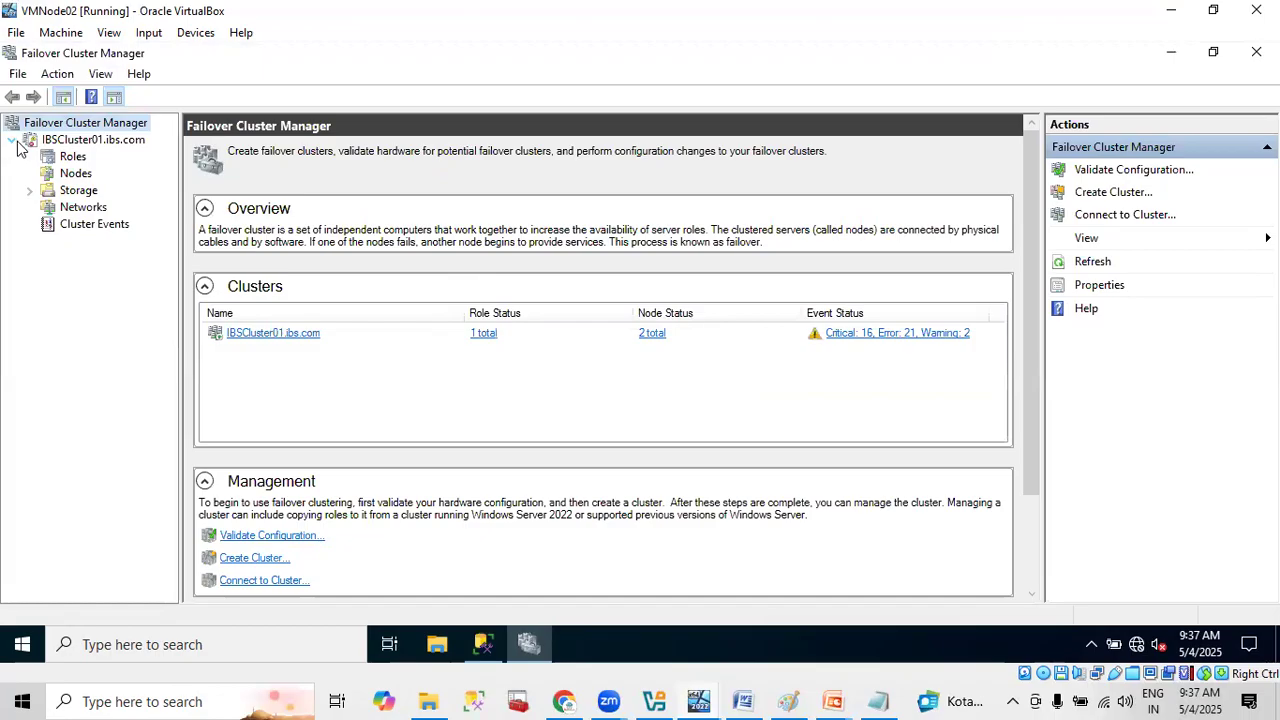
click(517, 700)
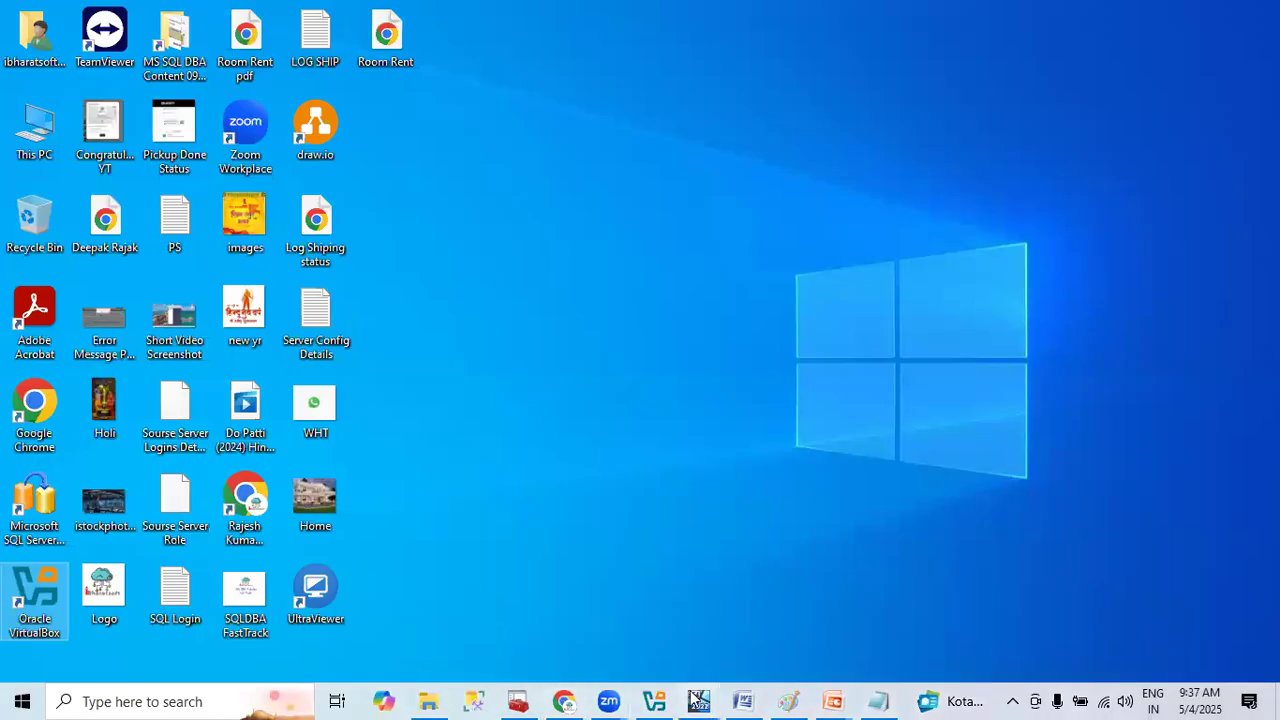
- Return to VMNode01, start the SQL Server (MSSQLSERVER) service again, and refresh the services list
mouse_move(699, 697)
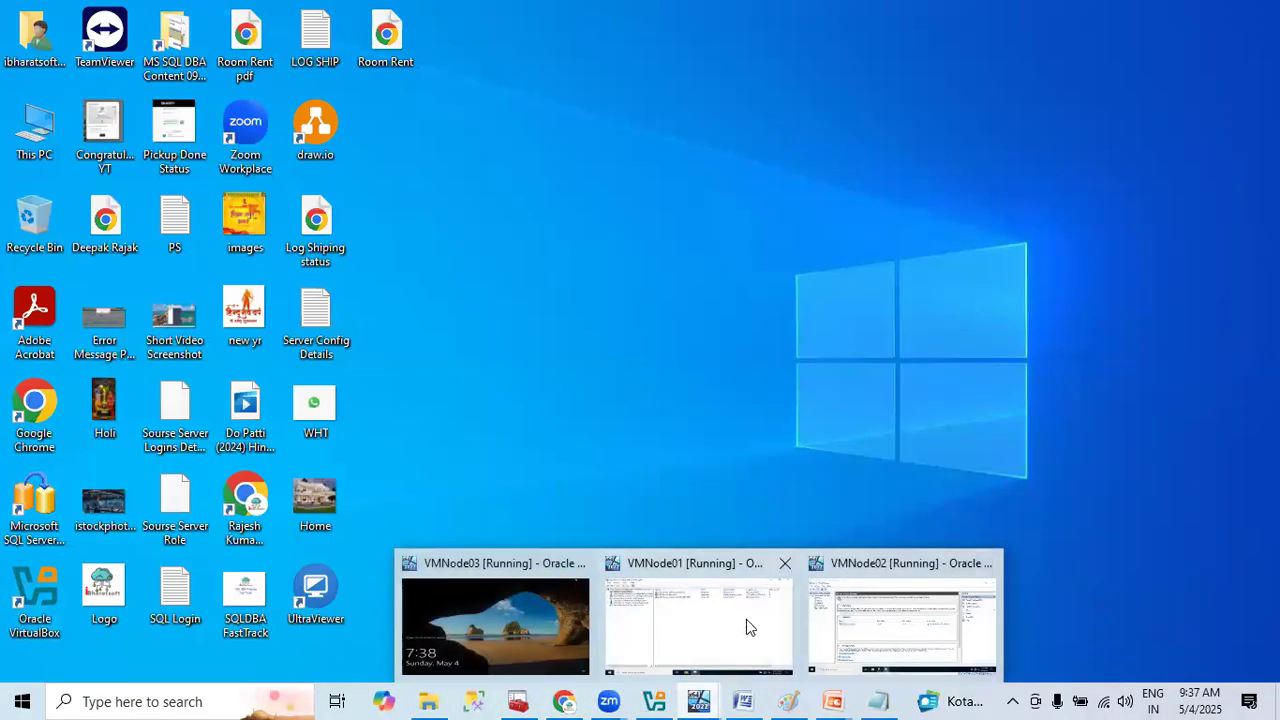
click(749, 627)
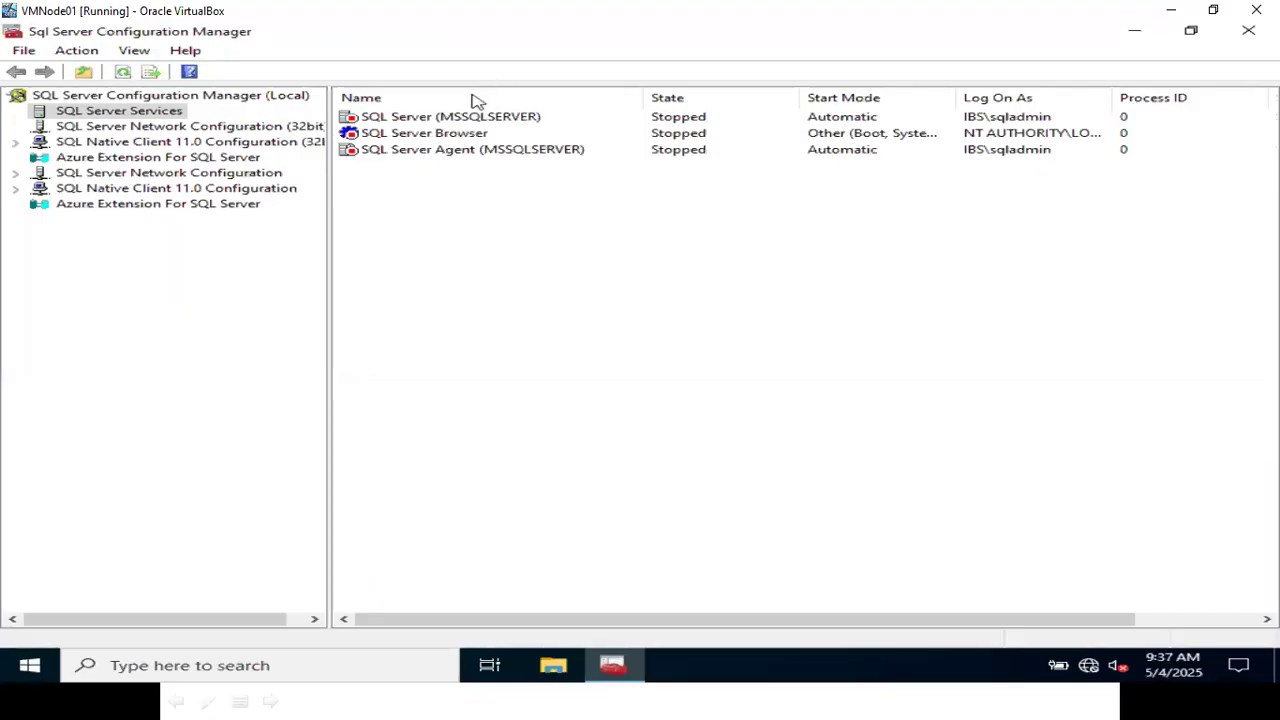
right_click(457, 118)
click(502, 128)
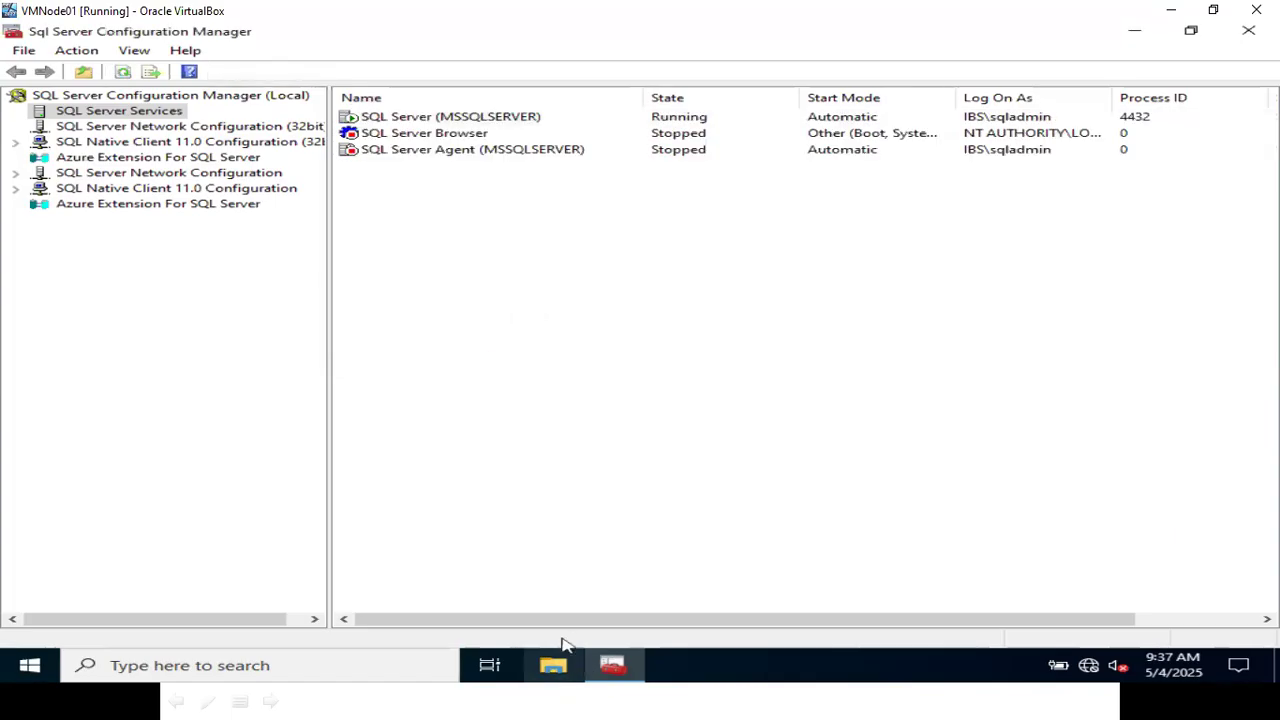
right_click(511, 254)
click(588, 262)
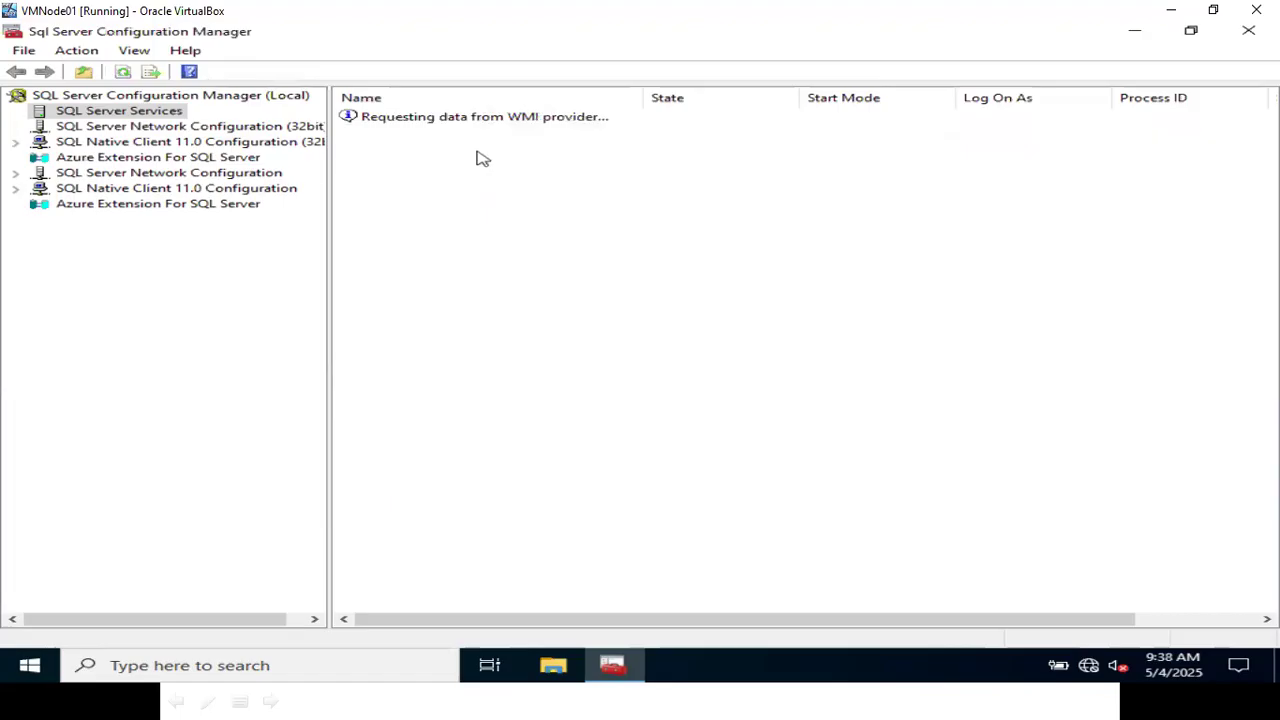
- Start the SQL Server Agent (MSSQLSERVER) service on VMNode01
click(480, 152)
right_click(480, 152)
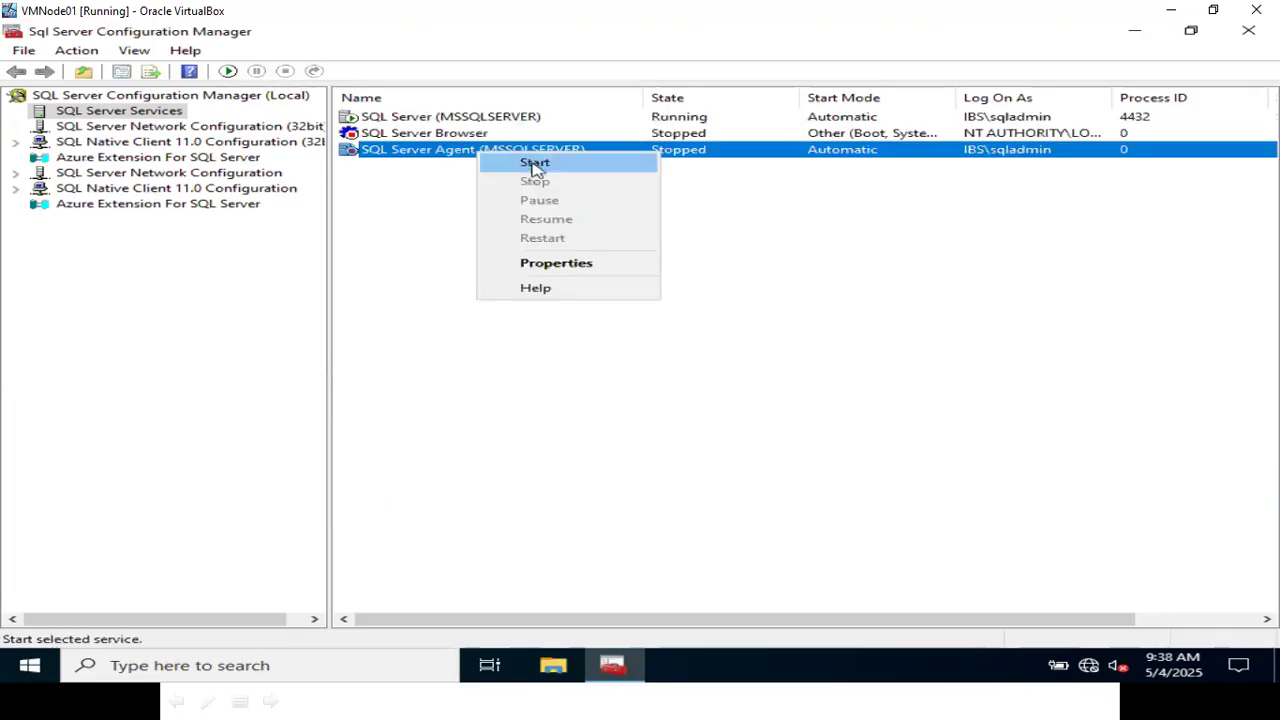
click(530, 163)
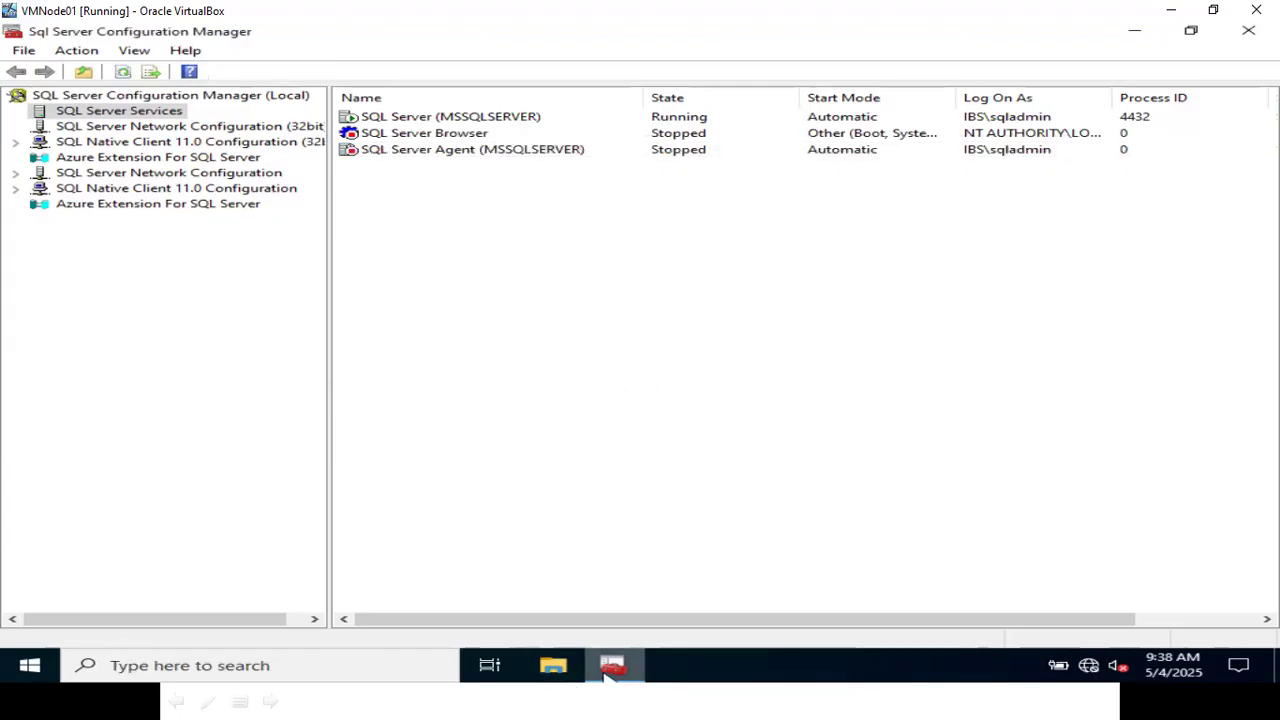
mouse_move(608, 668)
click(608, 590)
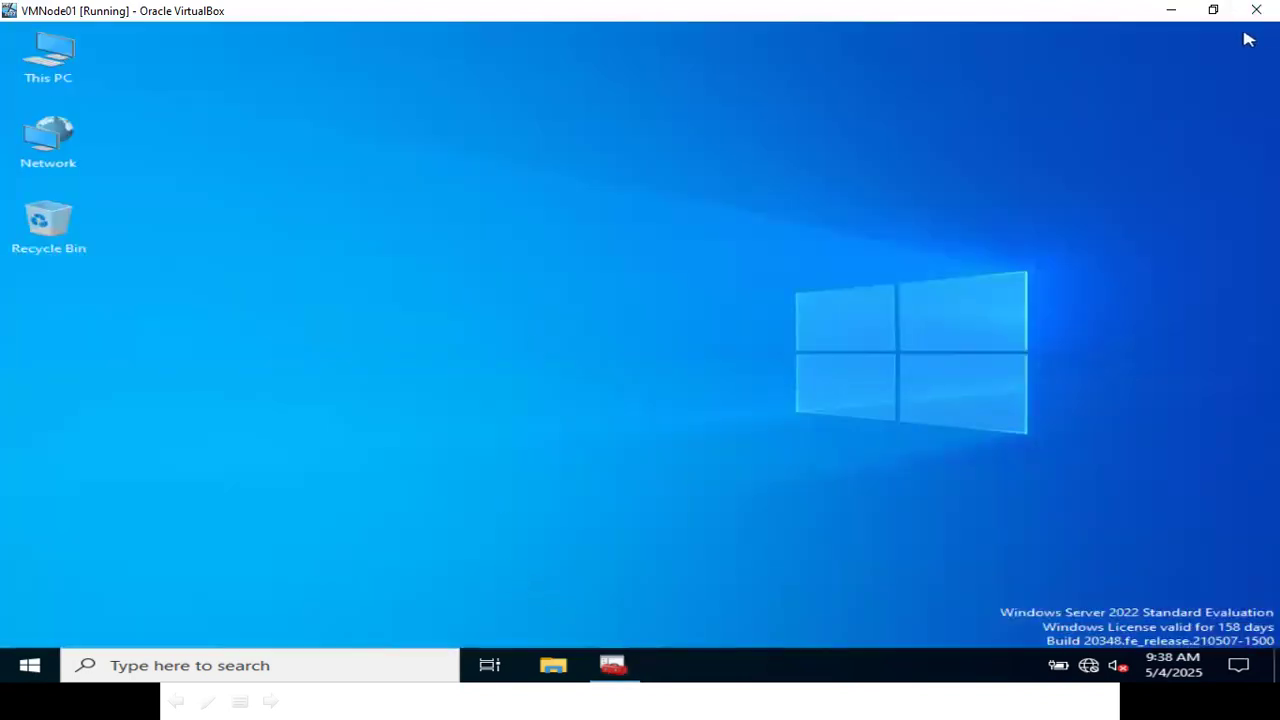
click(1188, 14)
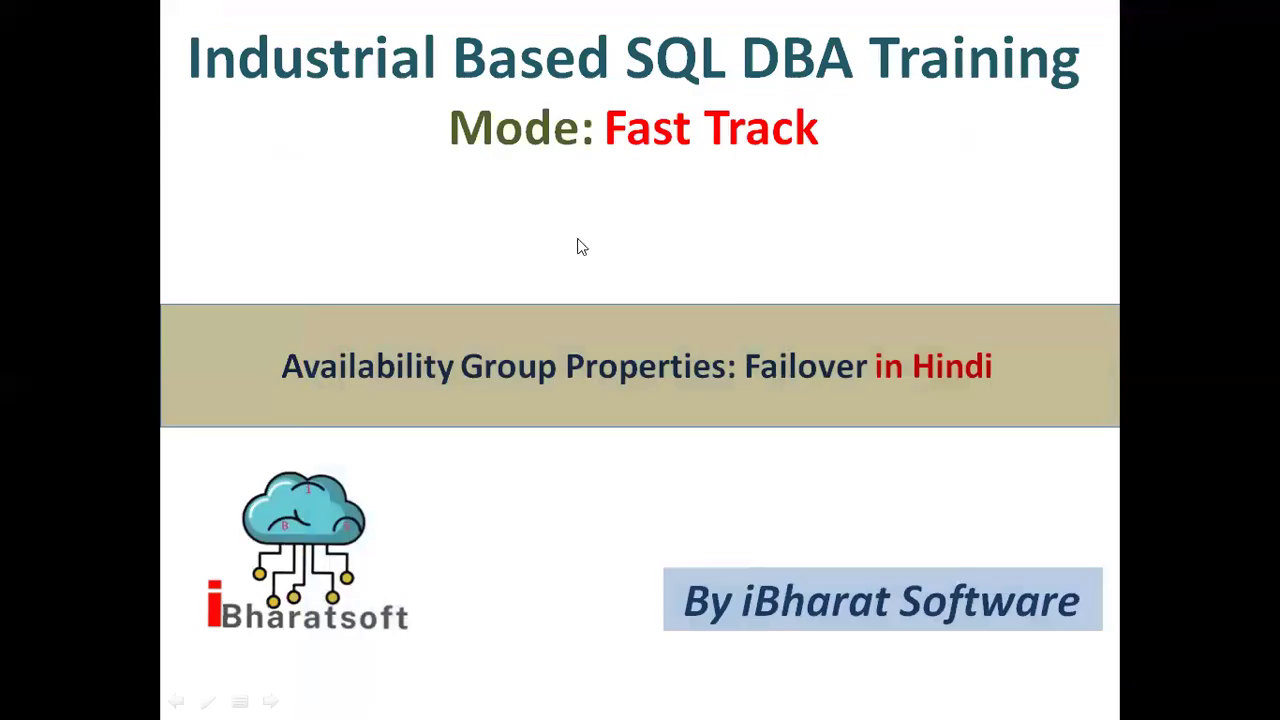
key(alt+Tab)
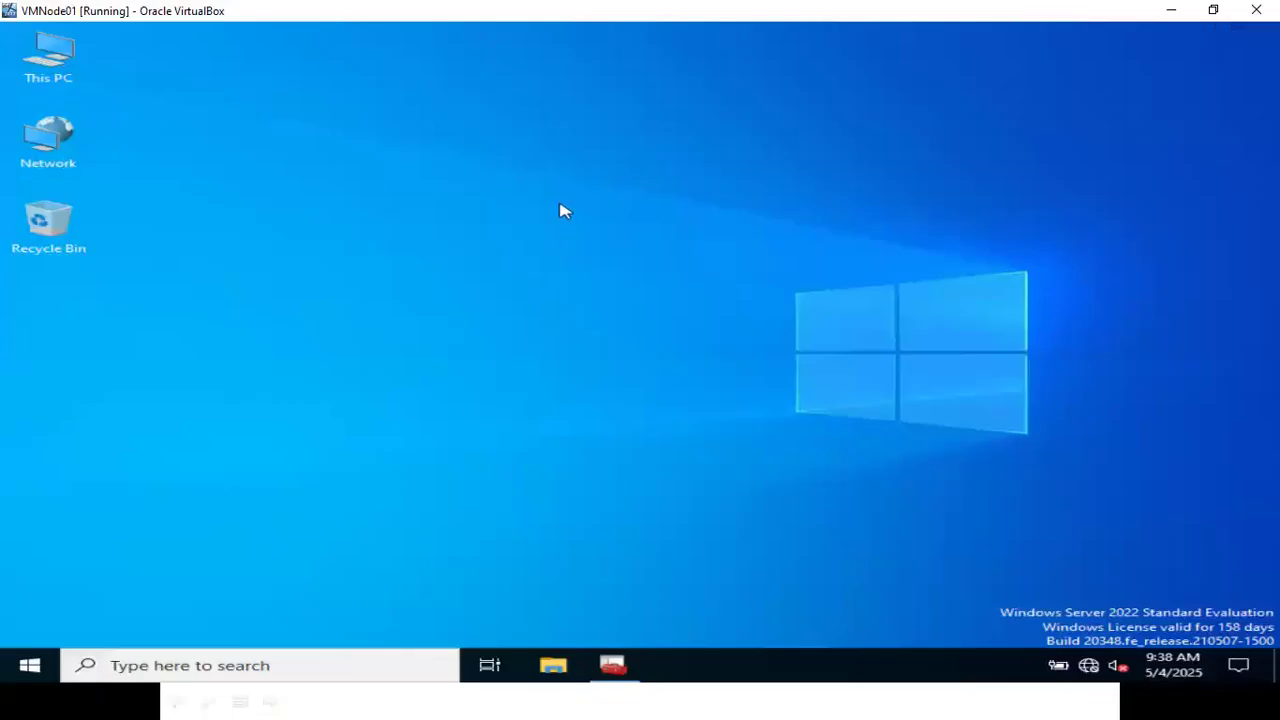
key(alt+Tab)
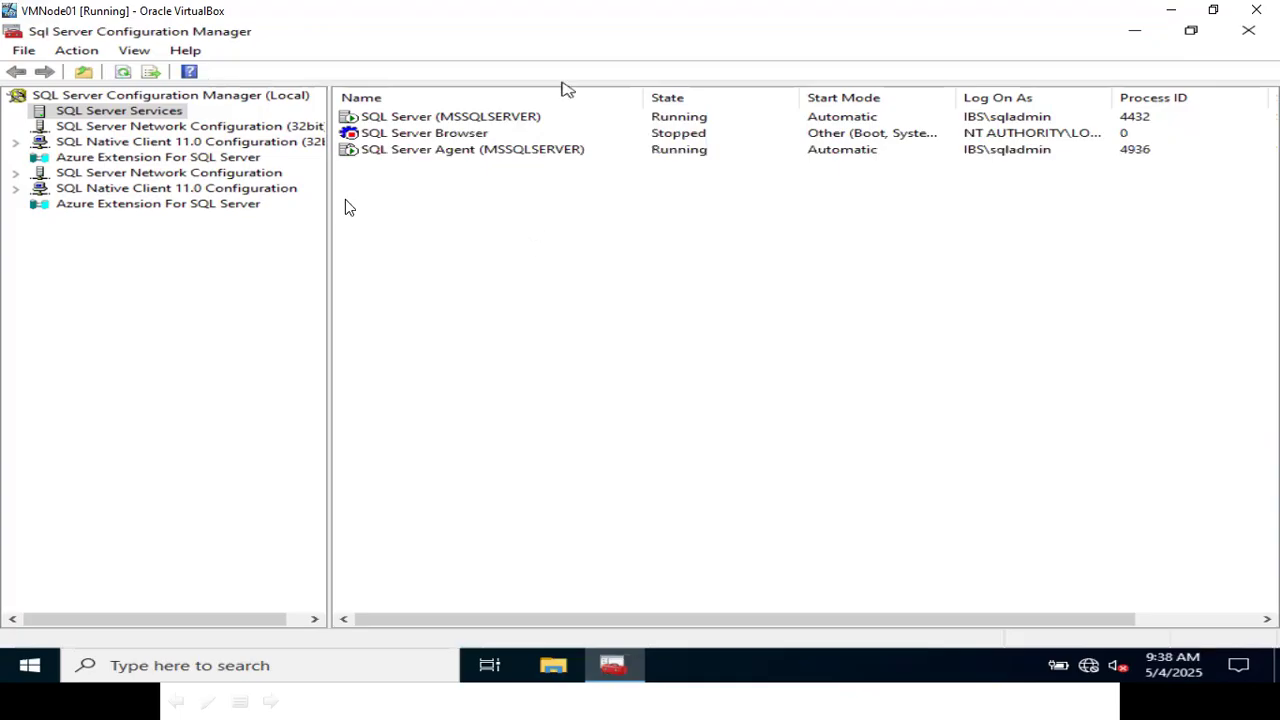
- Minimize SQL Server Configuration Manager and the VMNode01 window, and switch back to Failover Cluster Manager on VMNode02
click(1134, 31)
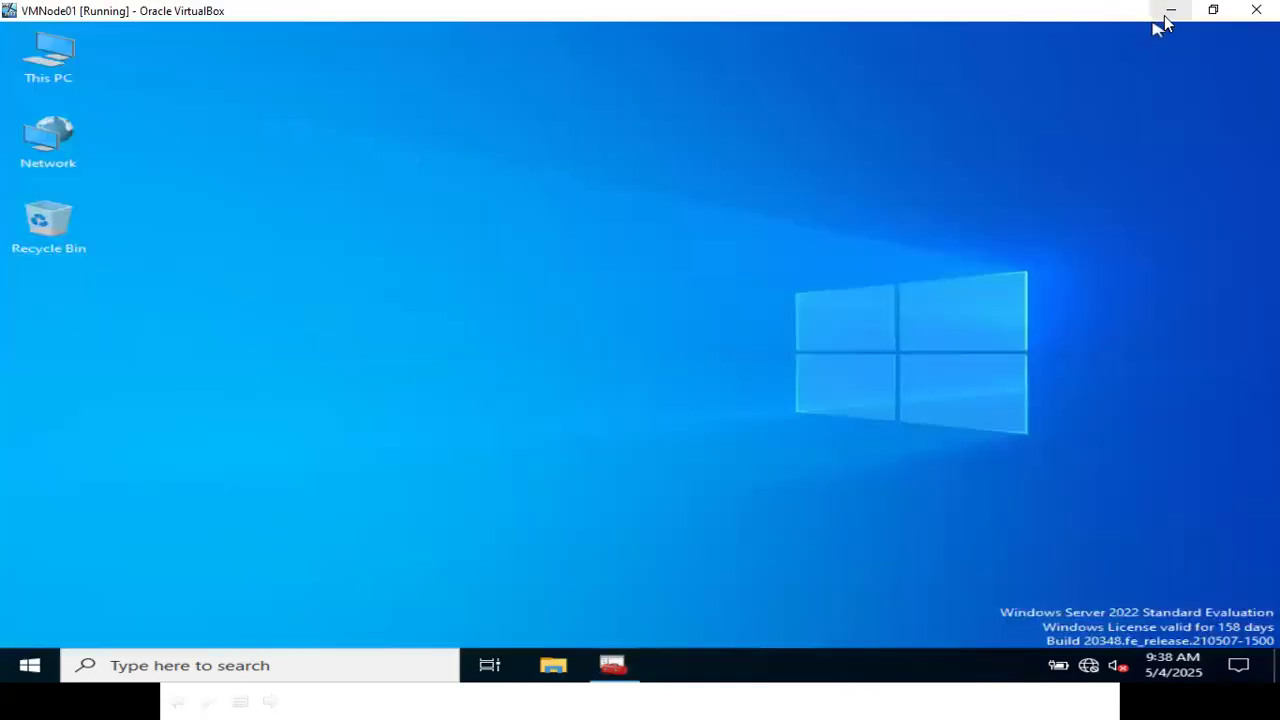
click(1171, 10)
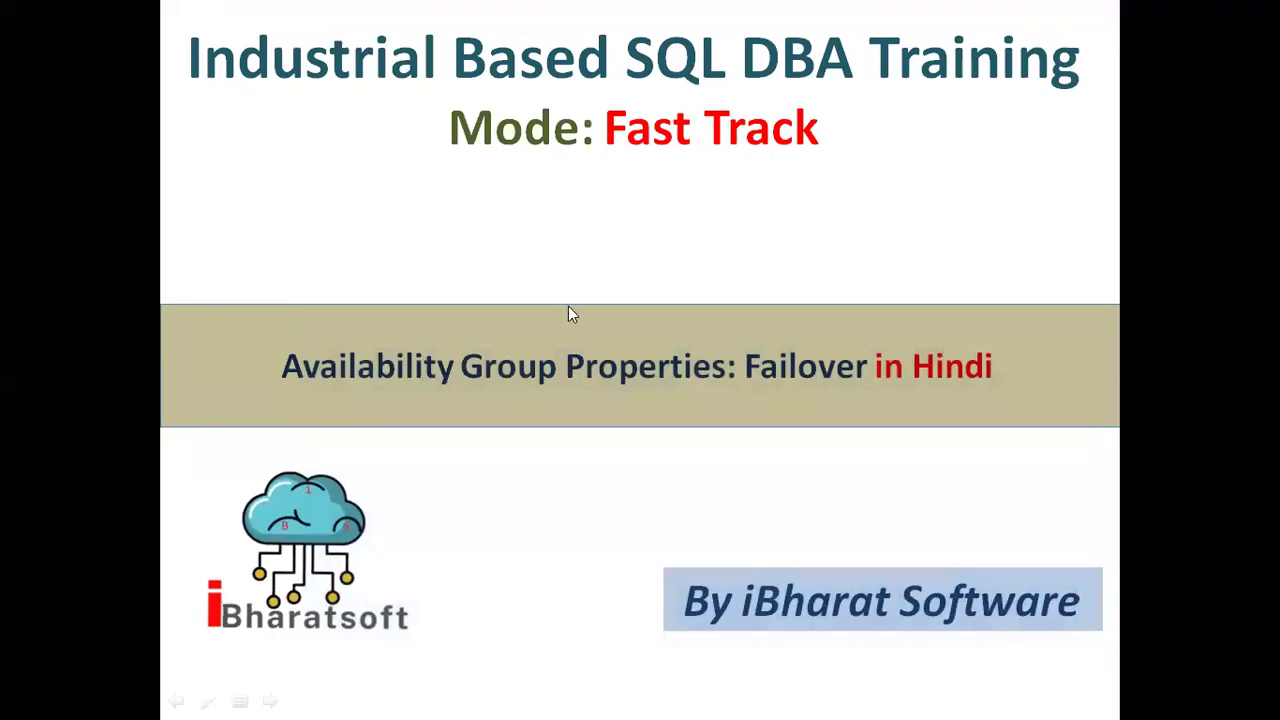
key(super+d)
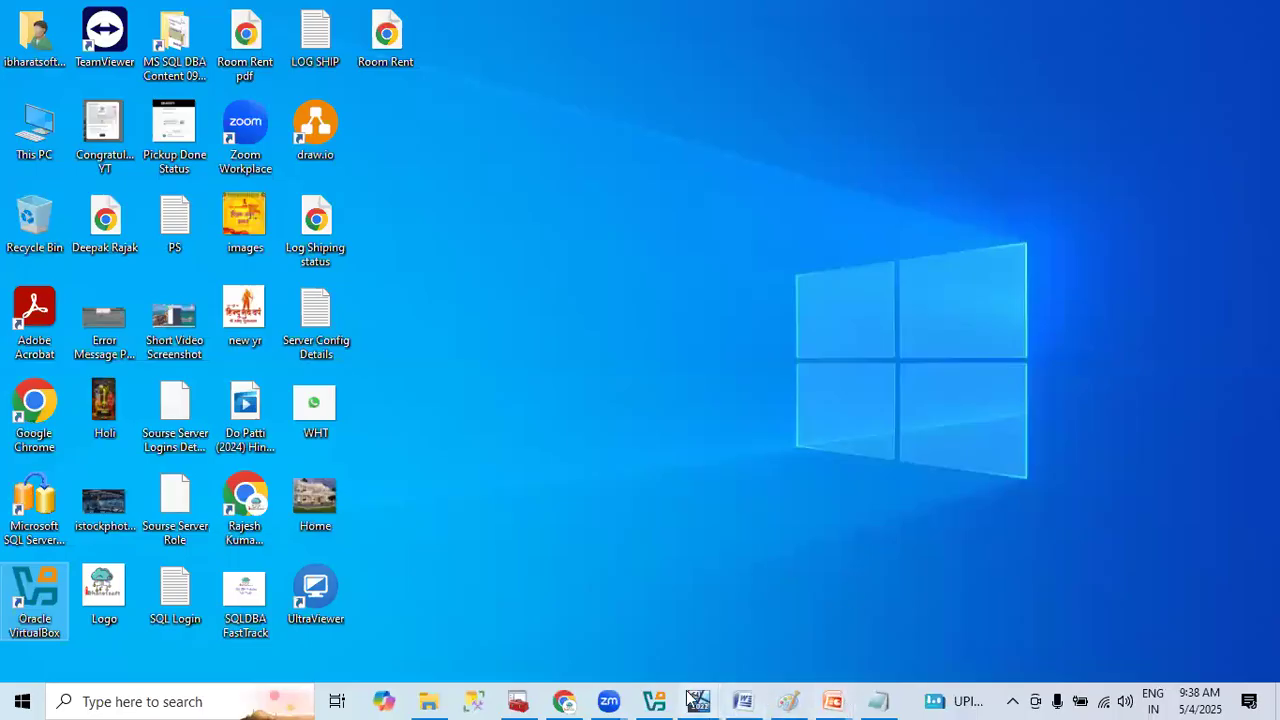
mouse_move(697, 700)
click(877, 645)
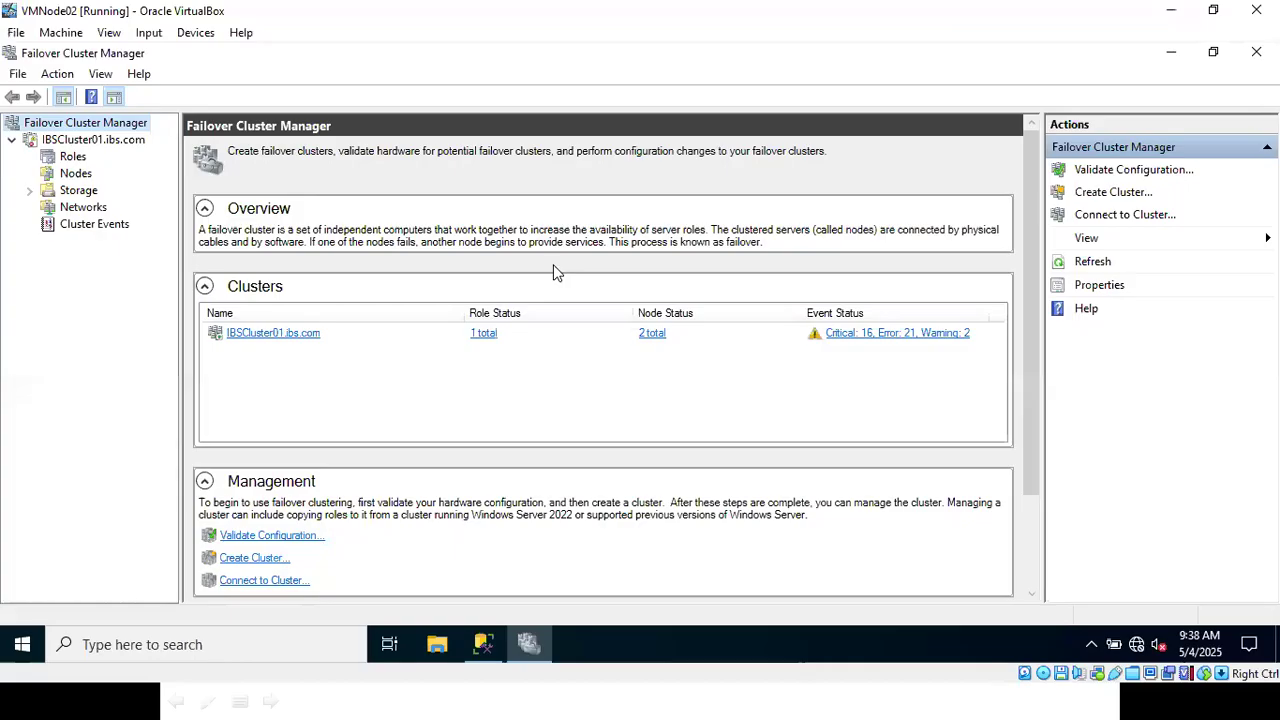
- Open the failover properties of the AG005 cluster role, set failback to Prevent failback, and save the change
click(72, 157)
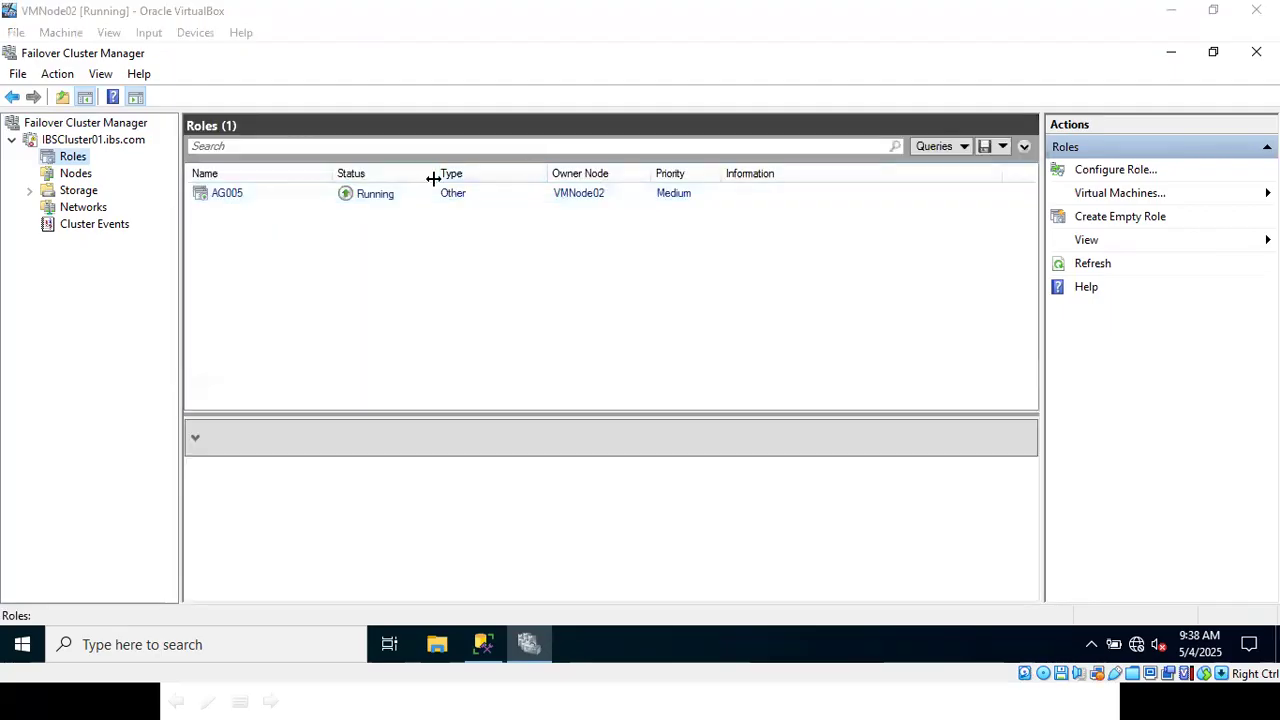
right_click(258, 197)
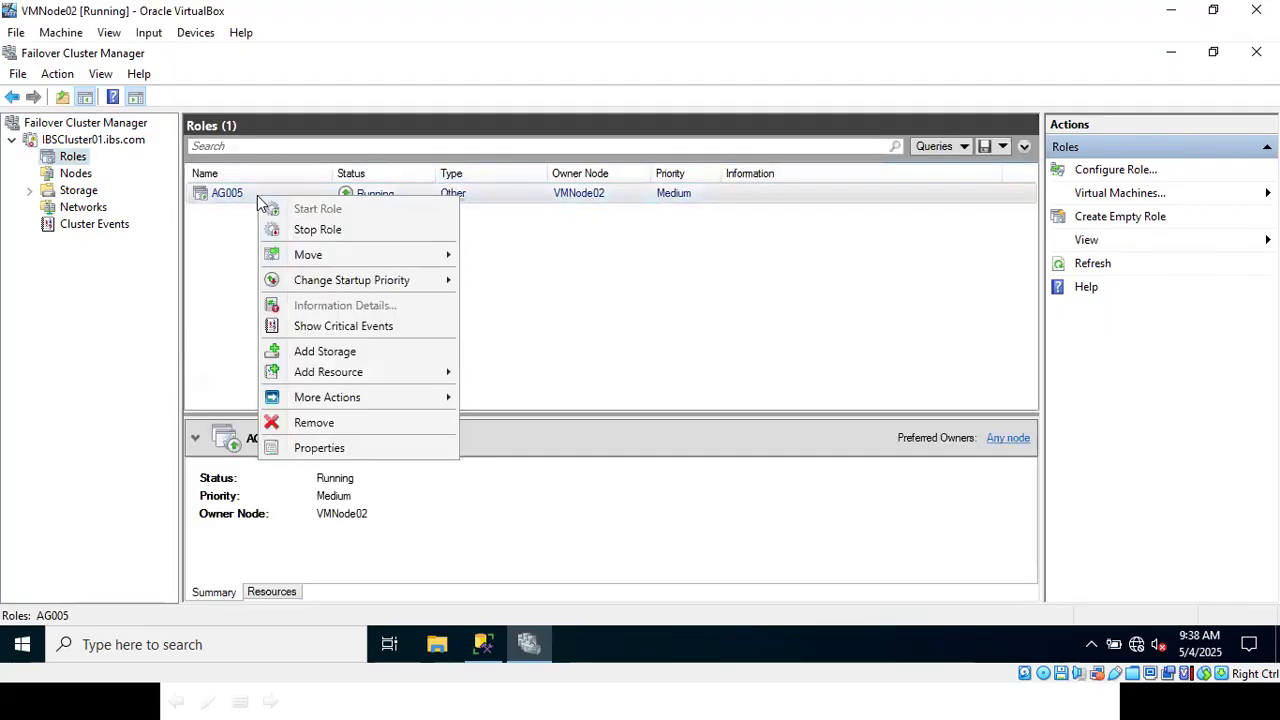
click(318, 447)
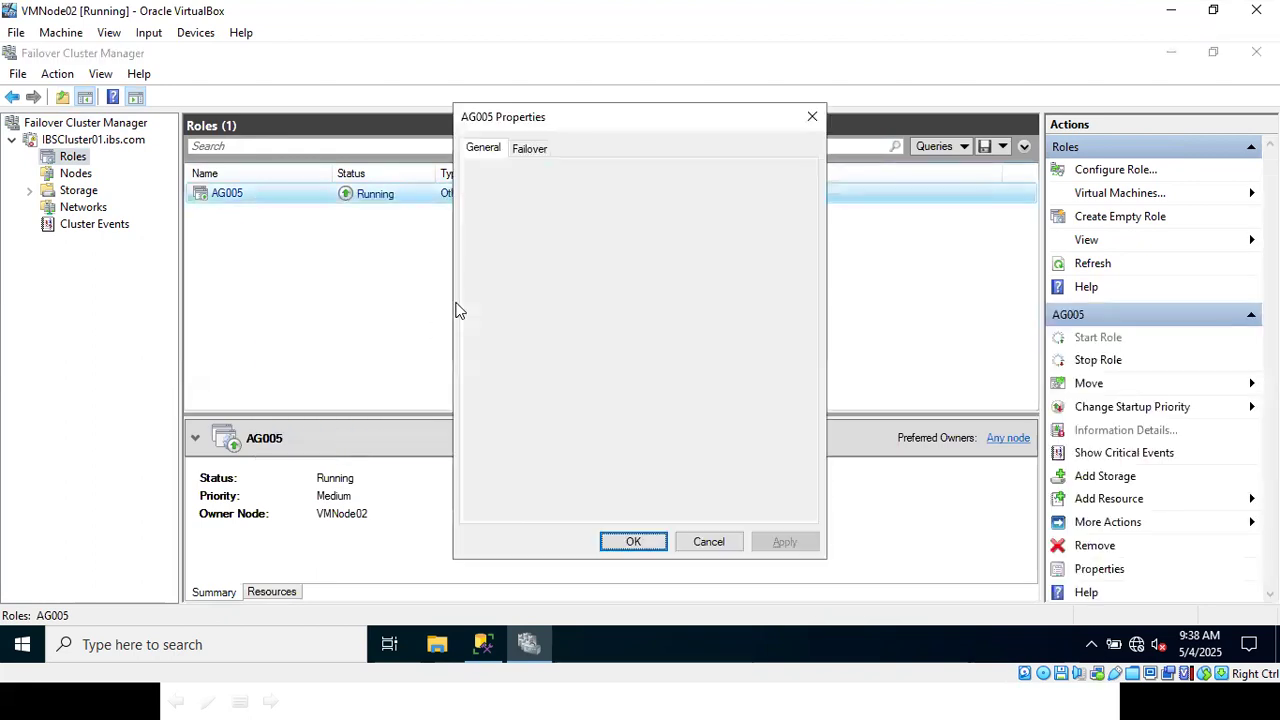
click(531, 156)
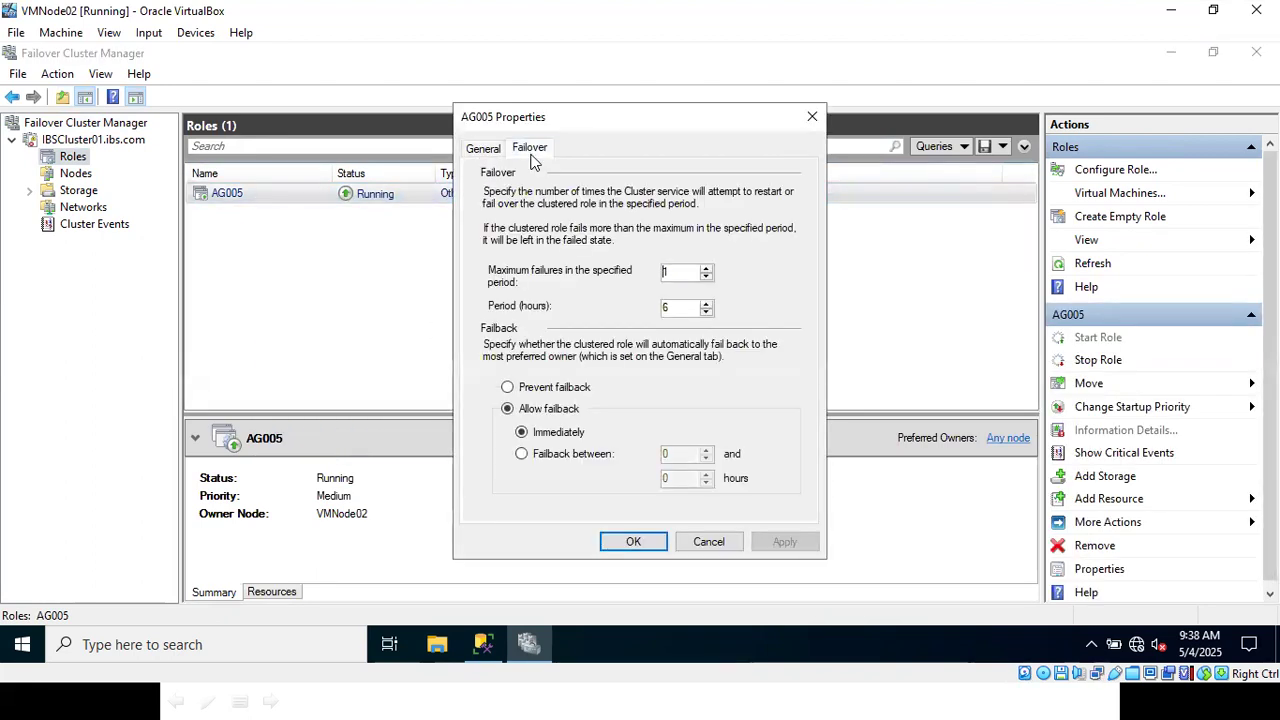
click(533, 389)
click(633, 541)
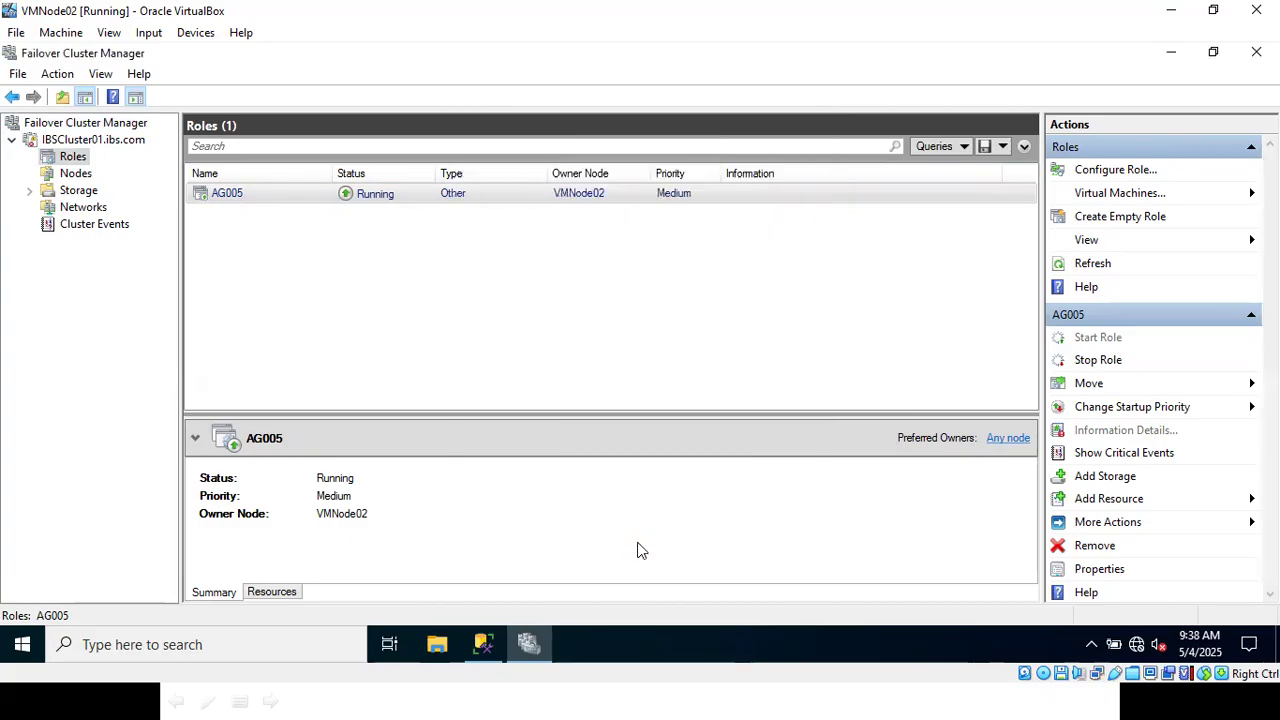
- Close Failover Cluster Manager and return to SQL Server Management Studio on VMNode02
click(1256, 10)
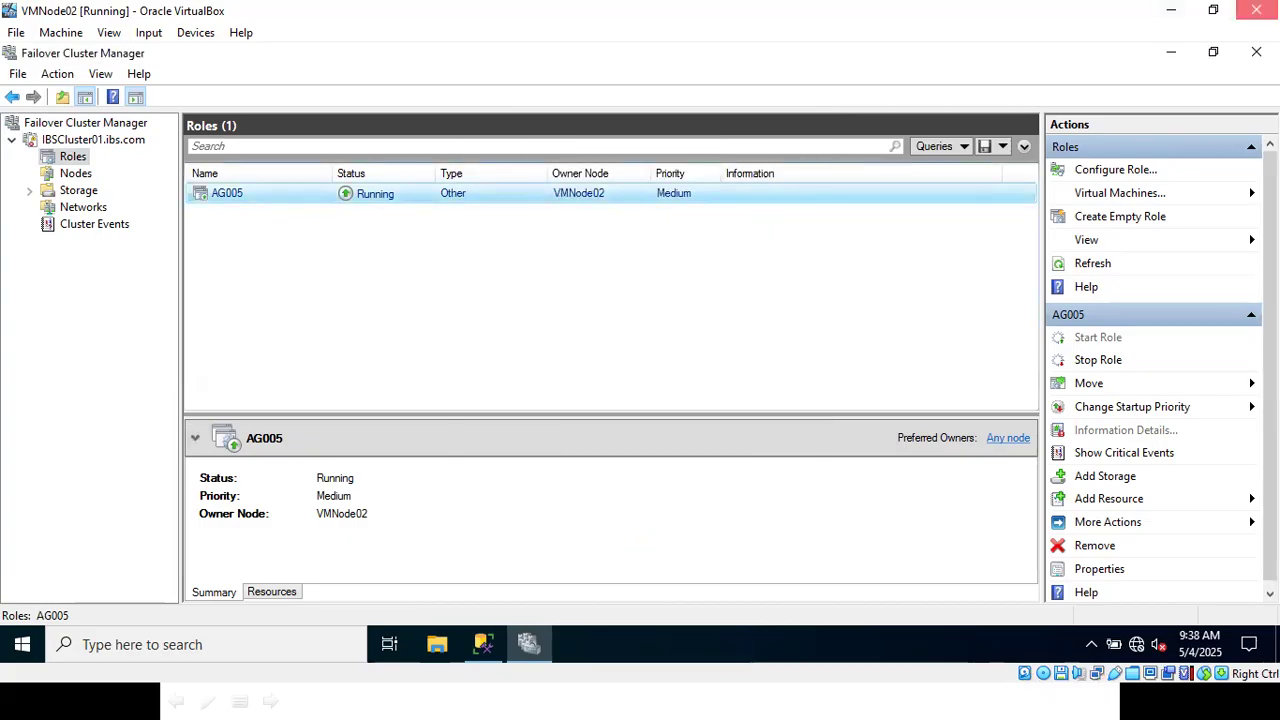
click(650, 401)
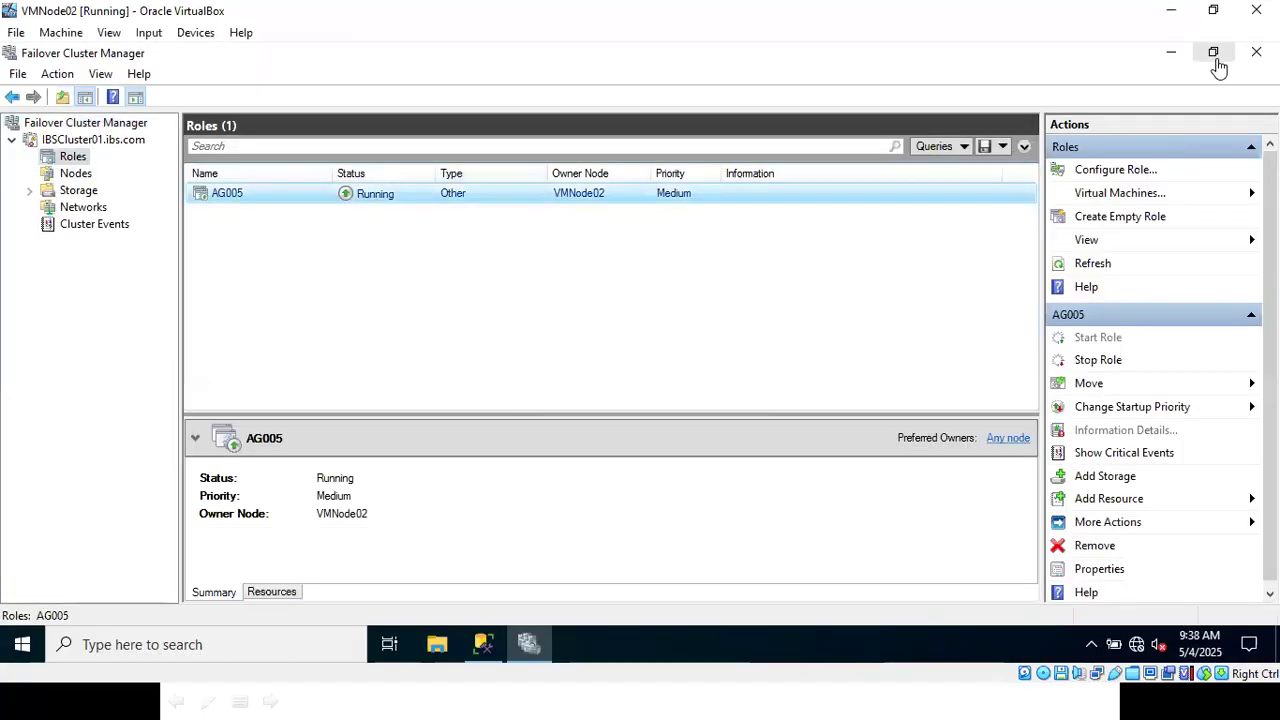
click(1254, 55)
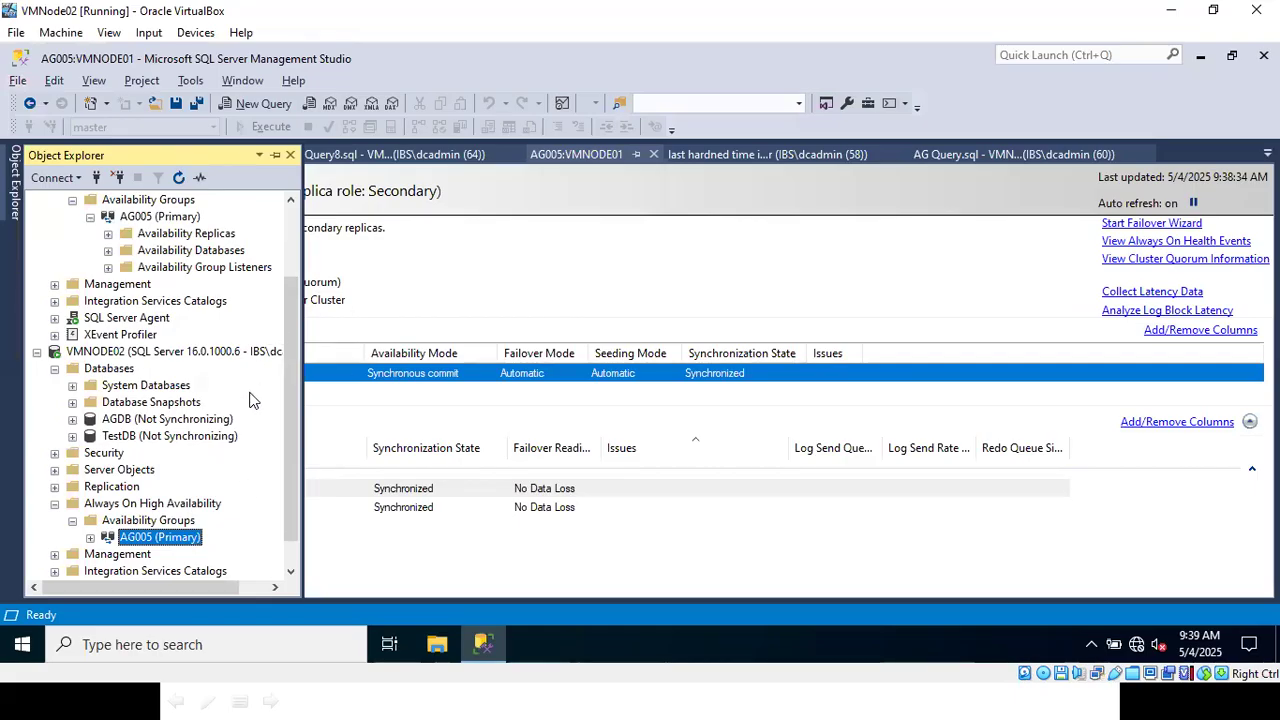
- Refresh the AG005 availability group under VMNODE01 and check its replica role on both VMNODE01 and VMNODE02
scroll(291, 351, up, 2)
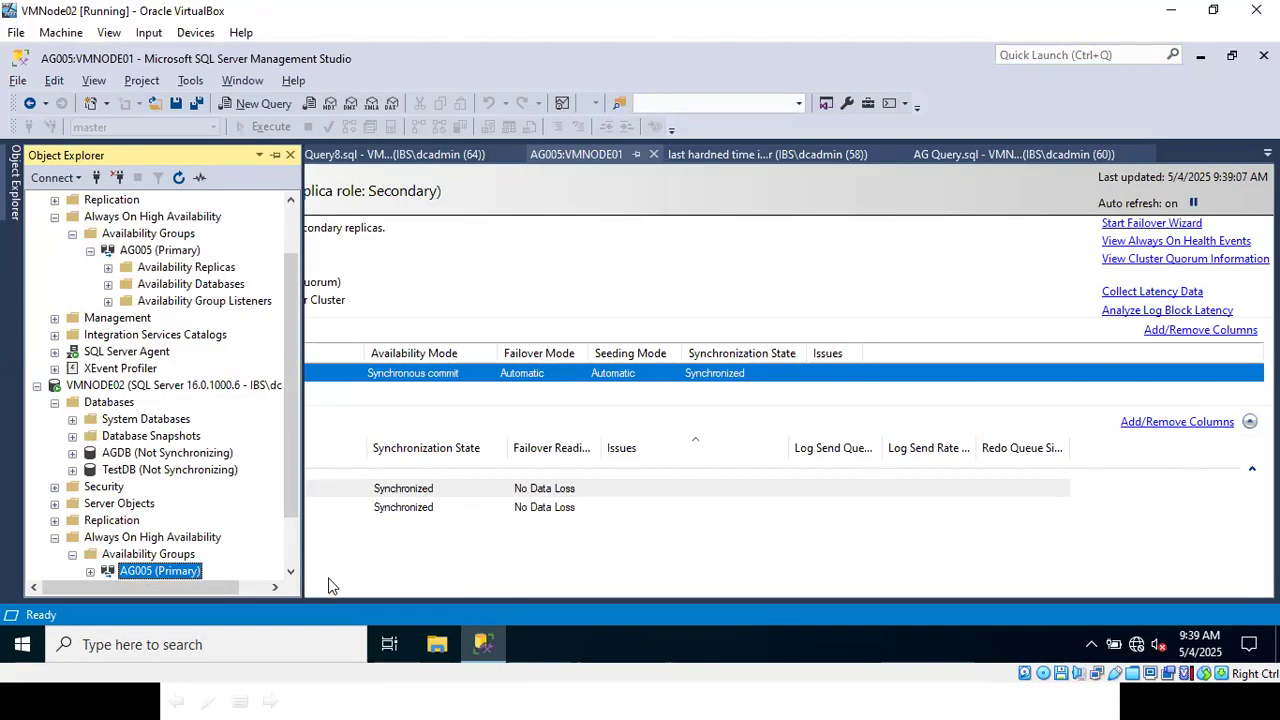
scroll(282, 420, up, 2)
click(172, 318)
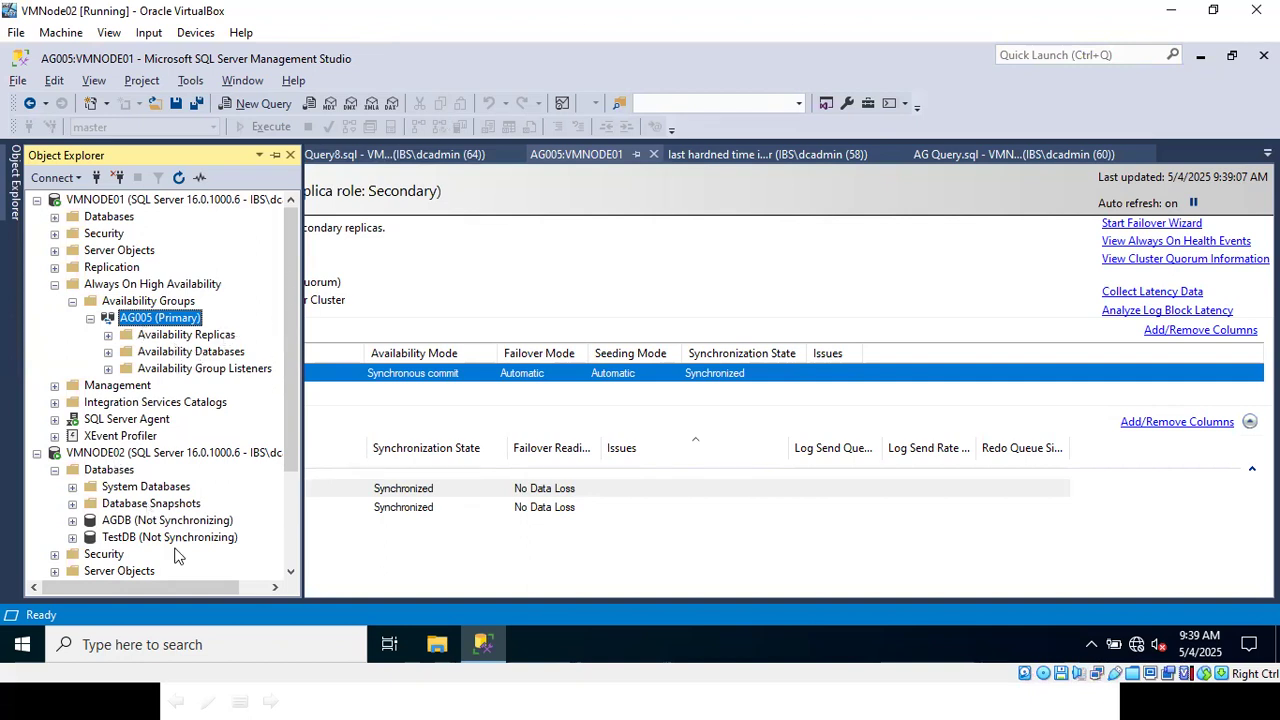
scroll(154, 517, down, 3)
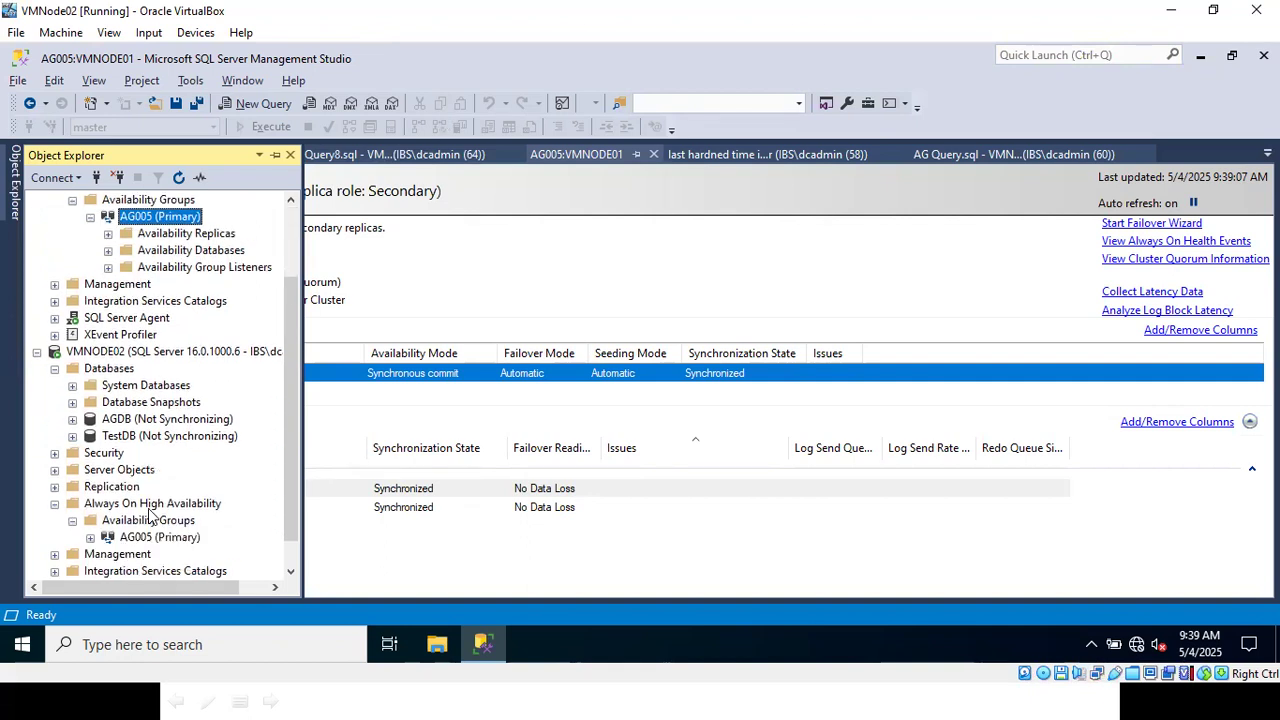
scroll(154, 497, up, 3)
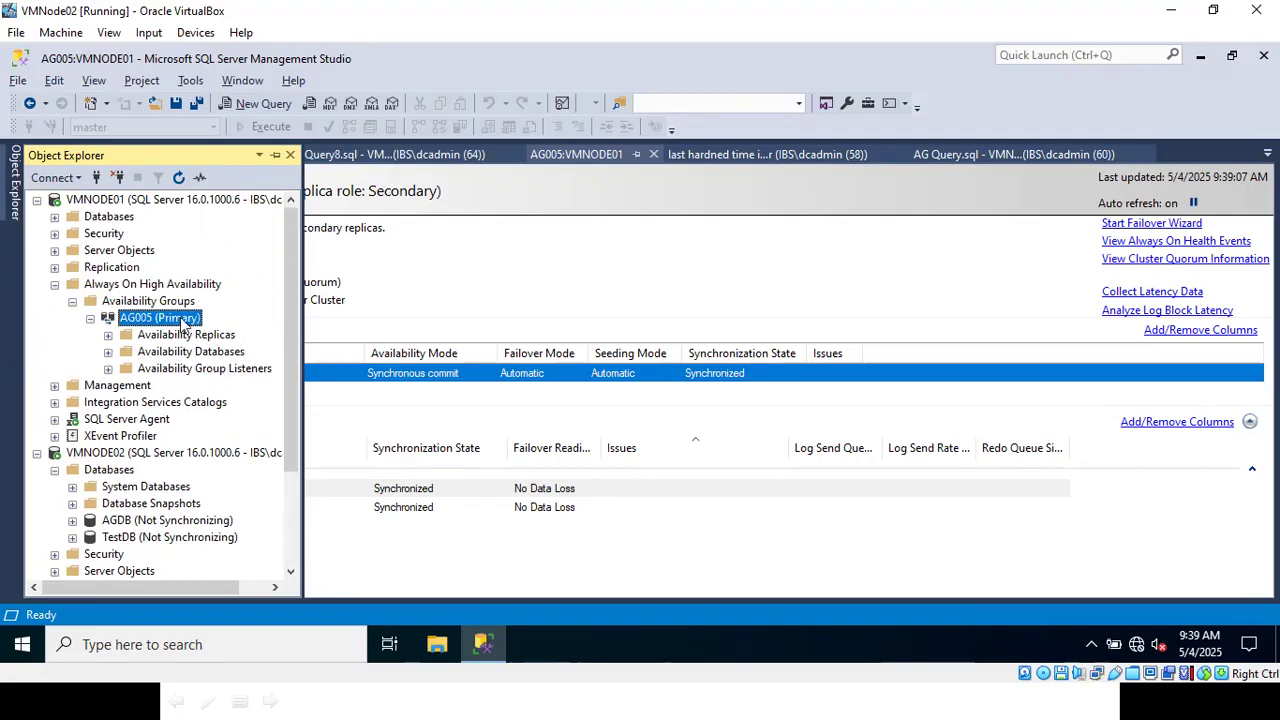
click(178, 178)
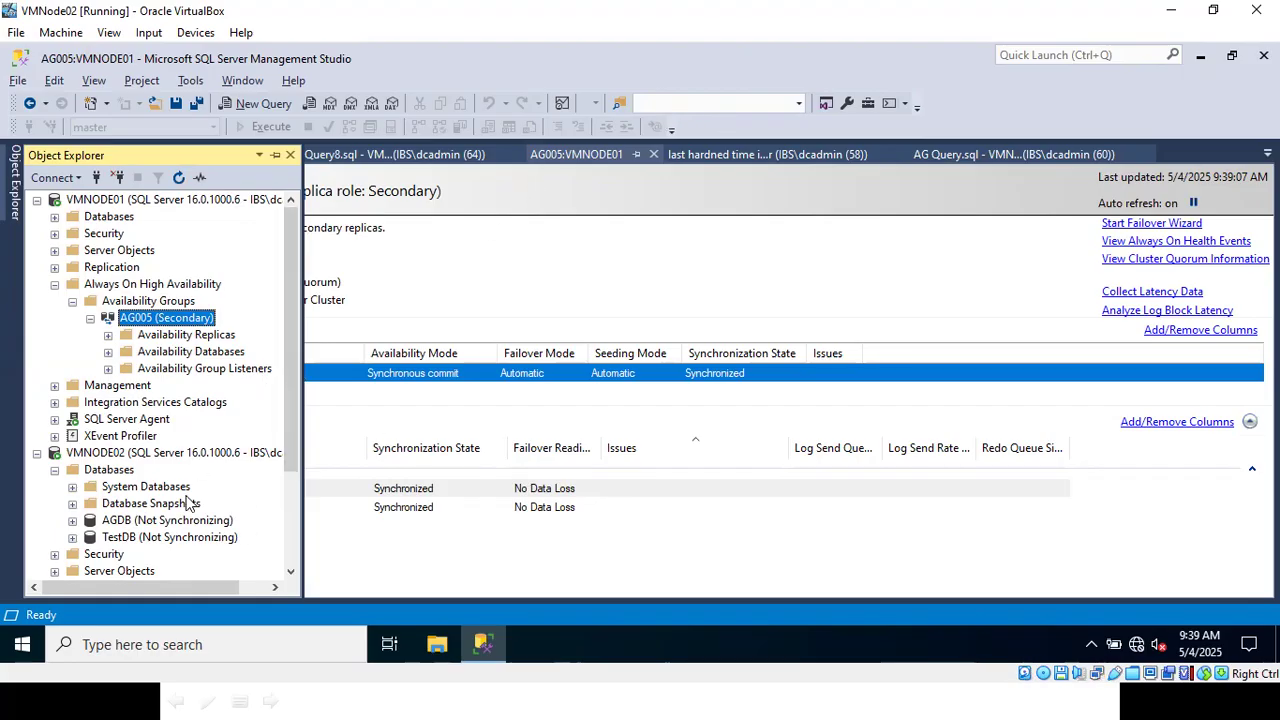
scroll(186, 496, down, 2)
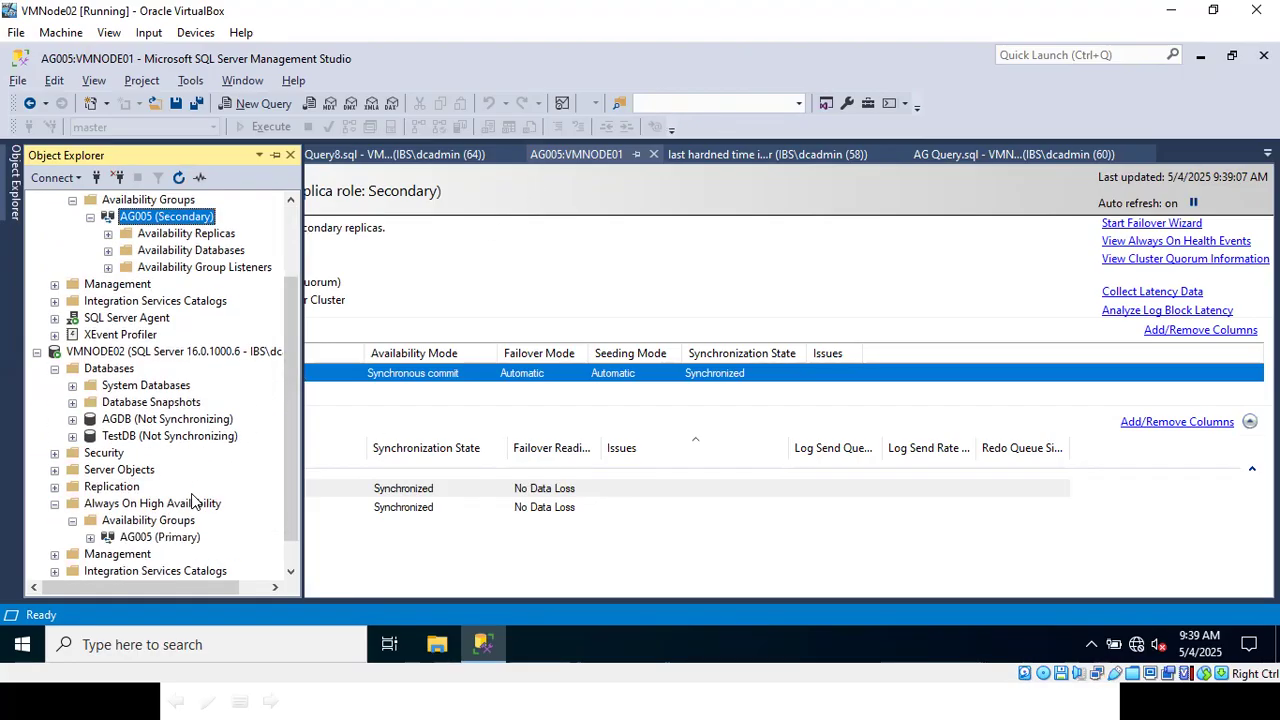